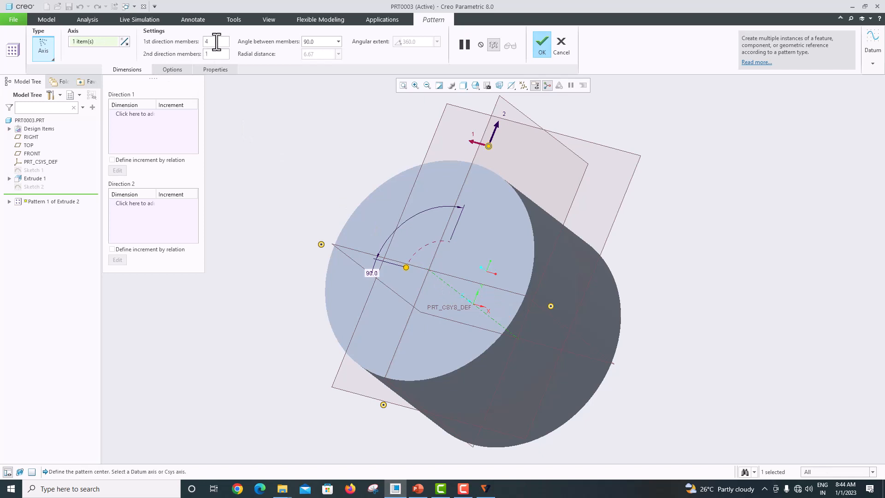
- Complete the axis pattern of Extrude 2 with 3 members over a 360-degree angular extent
drag(216, 42, 205, 42)
text(8)
click(365, 43)
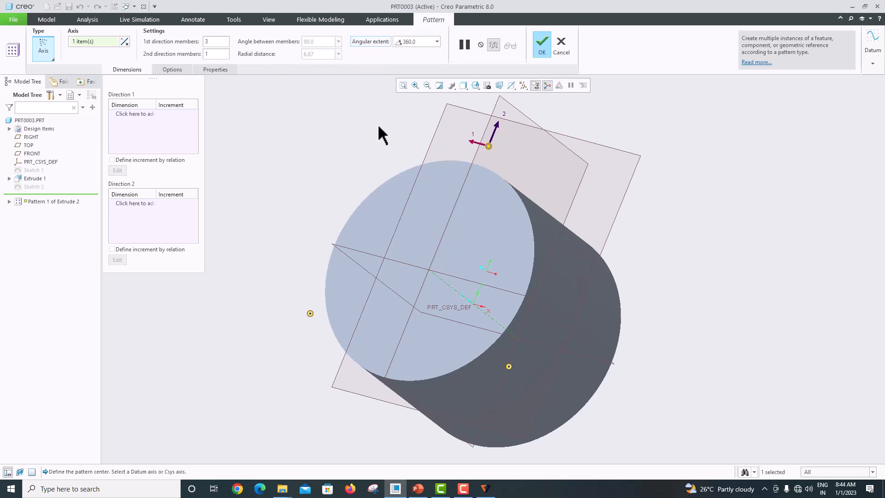
mouse_move(483, 251)
middle_down()
mouse_move(525, 272)
mouse_move(502, 260)
middle_up()
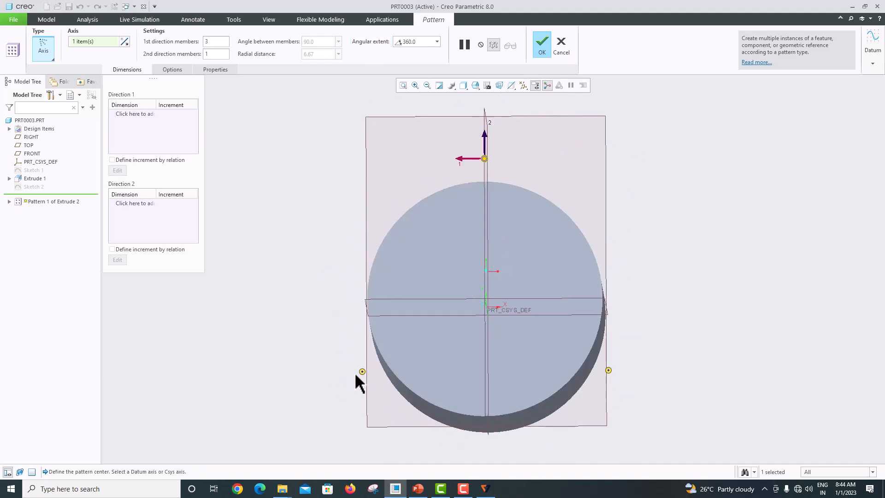
click(541, 44)
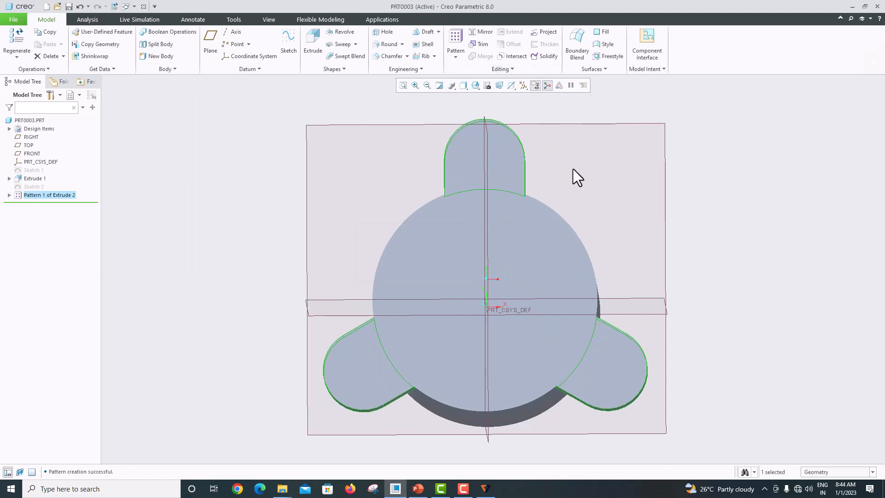
middle_drag(574, 176, 537, 187)
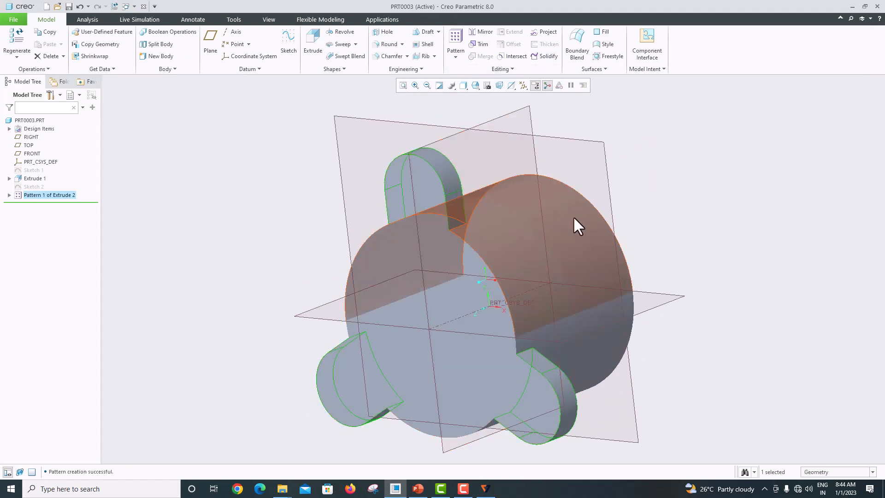
- Check the reference drawing, then start a Direction pattern of the lug pattern using the cylinder's far end face as direction reference
click(418, 488)
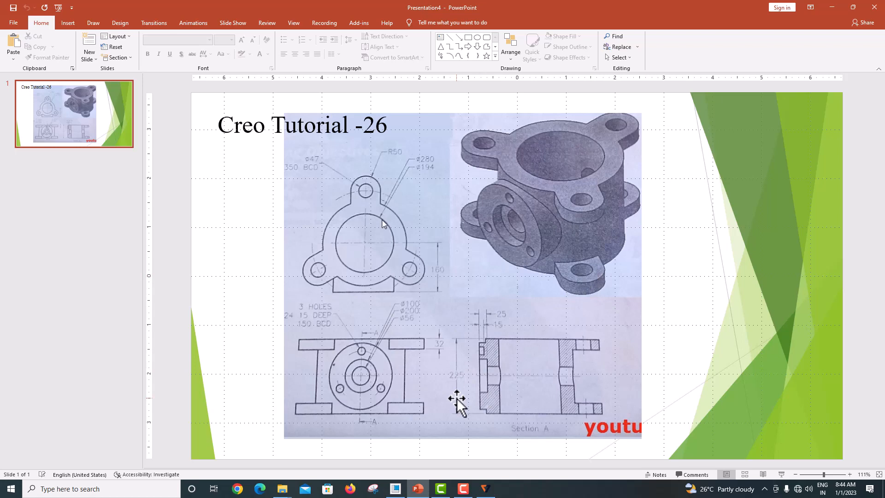
click(395, 488)
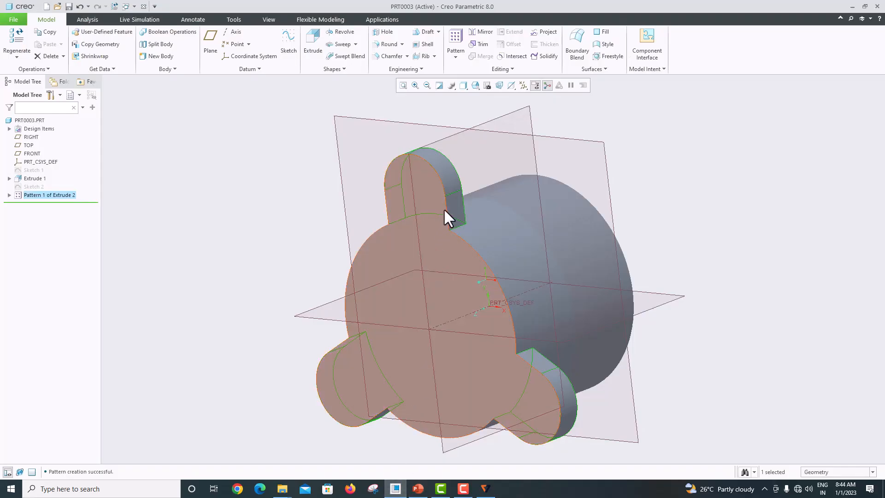
click(62, 194)
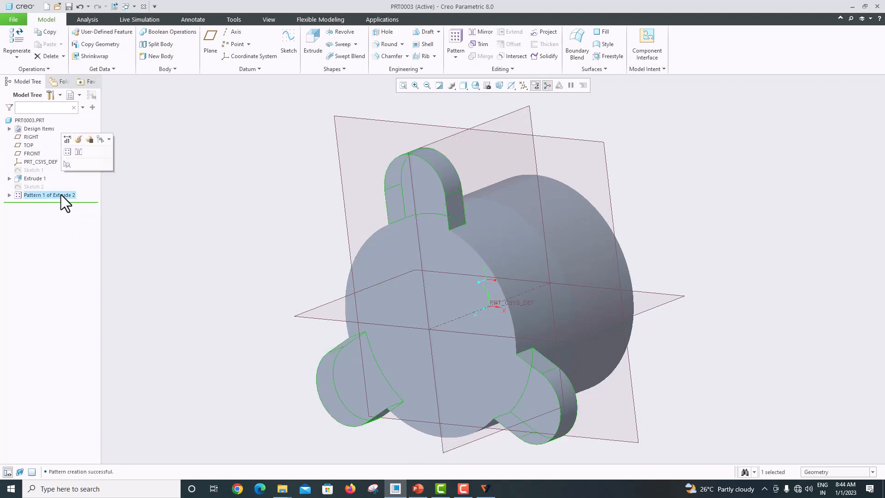
click(453, 42)
middle_drag(425, 185, 576, 240)
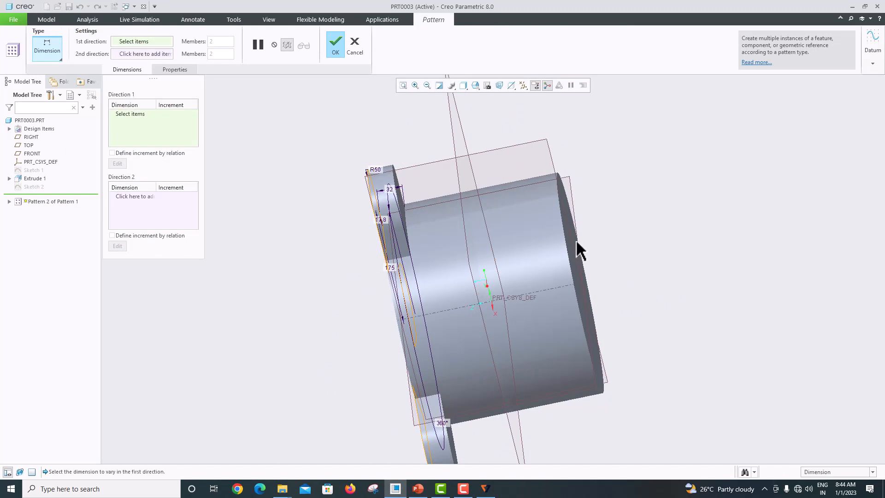
click(43, 57)
click(74, 82)
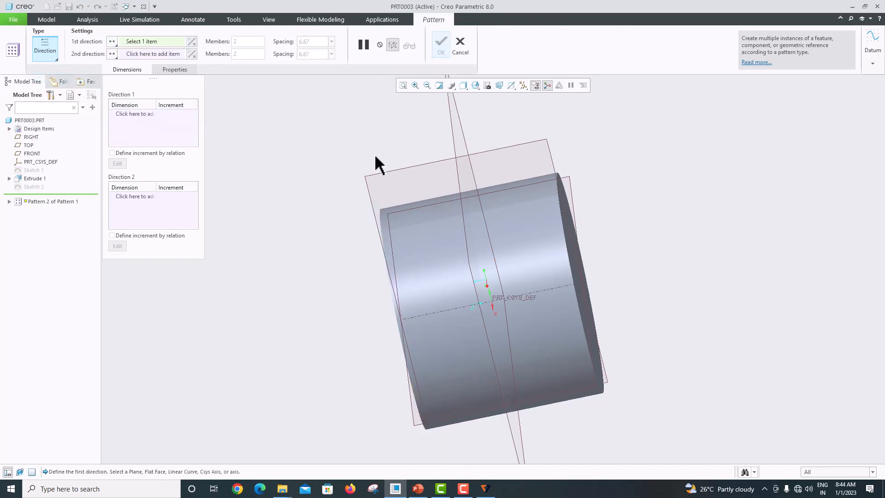
middle_drag(569, 197, 585, 206)
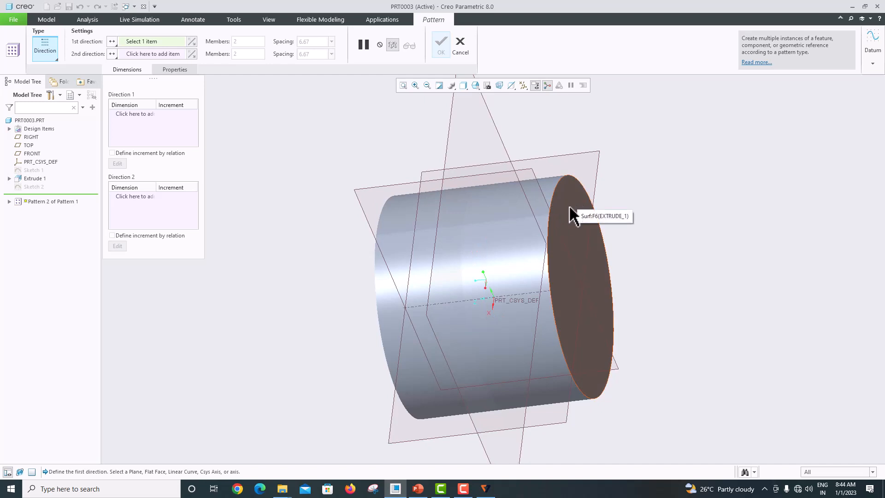
click(569, 205)
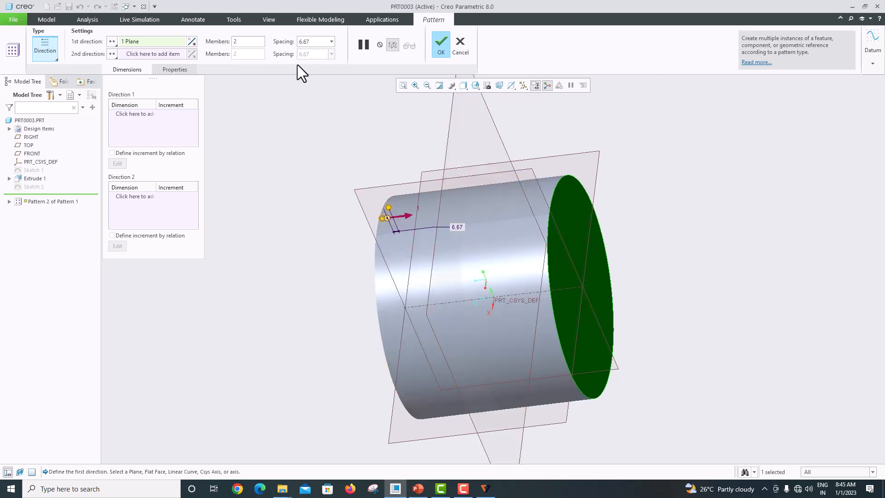
- Set the spacing of the two-member direction pattern to 225
double_click(312, 42)
text(225)
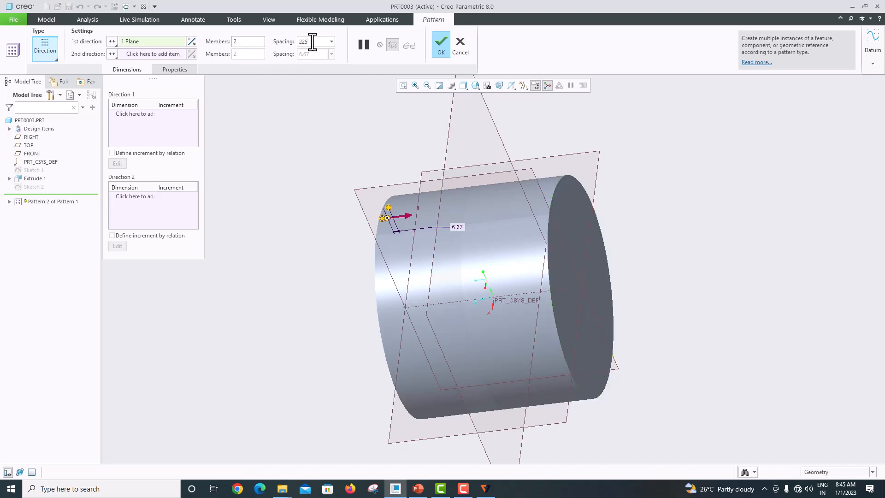
key(Return)
scroll(502, 205, down, 5)
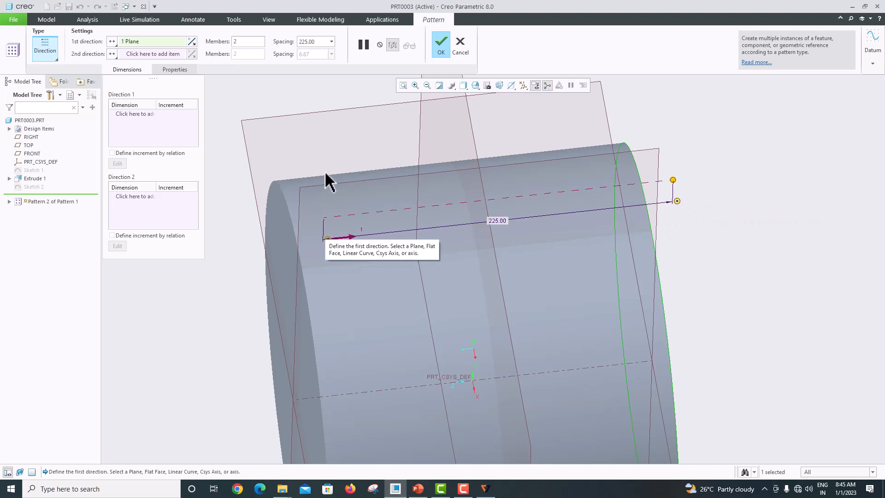
- Set the pattern spacing to 225-32, check it against the reference drawing, and complete the direction pattern of the lugs
double_click(319, 41)
text(225-32)
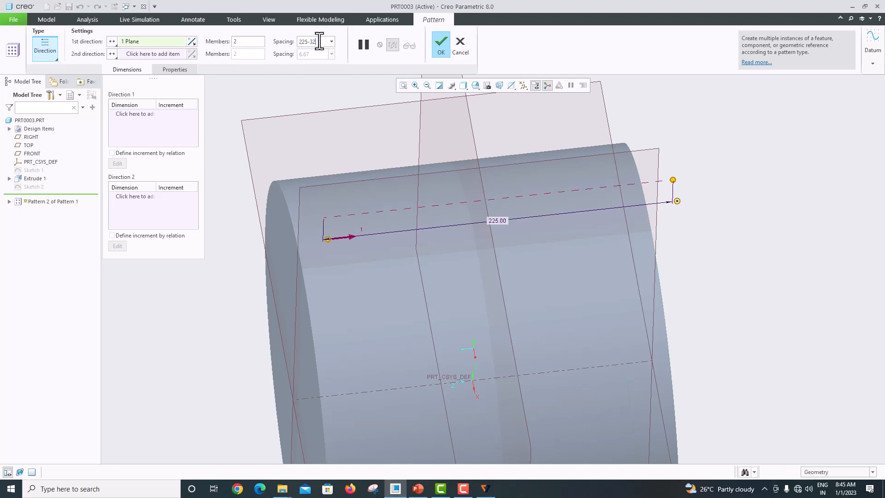
key(Return)
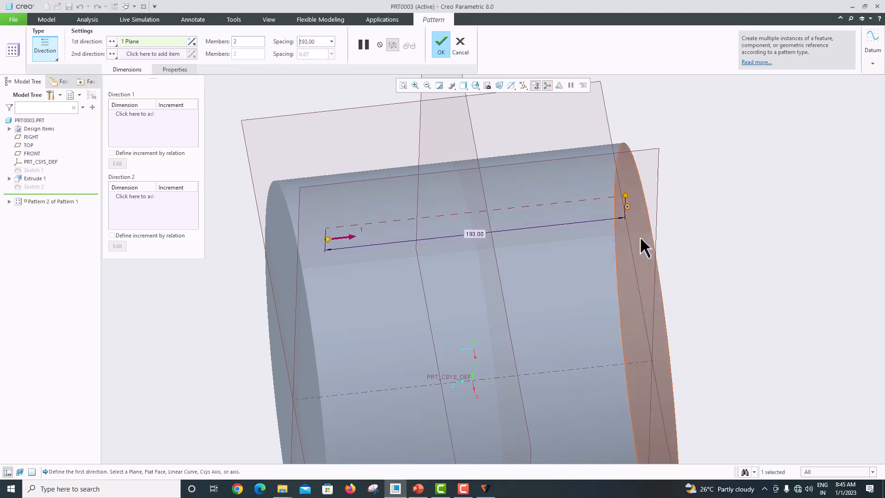
click(422, 490)
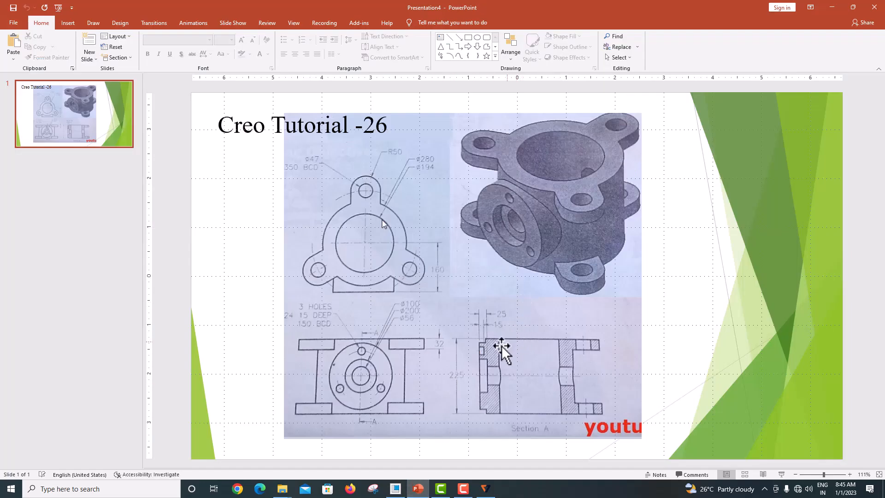
click(395, 488)
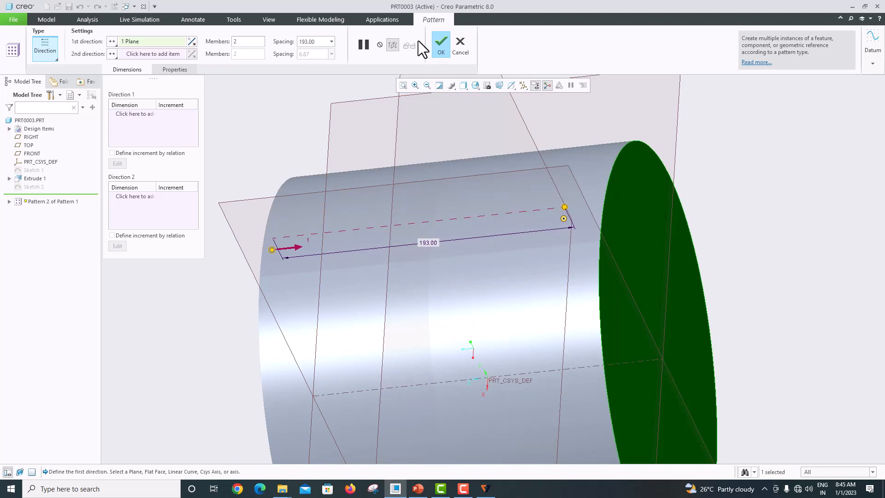
click(362, 44)
click(366, 46)
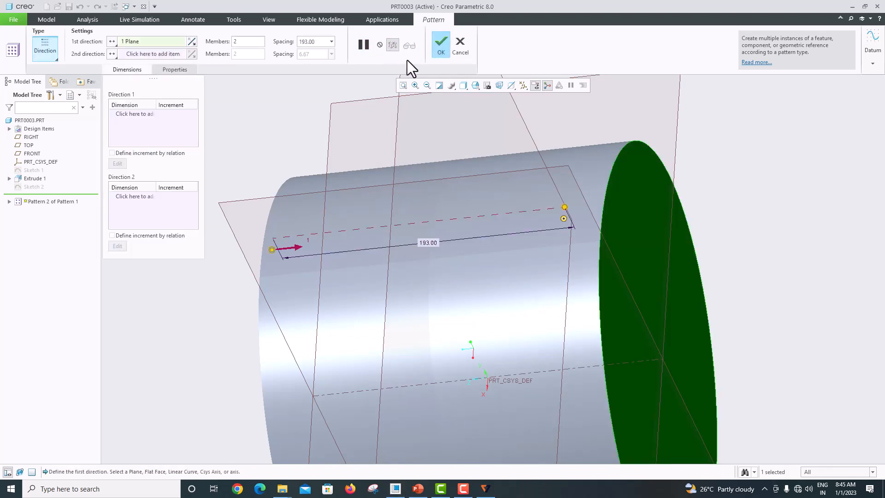
click(441, 46)
middle_drag(442, 106, 430, 139)
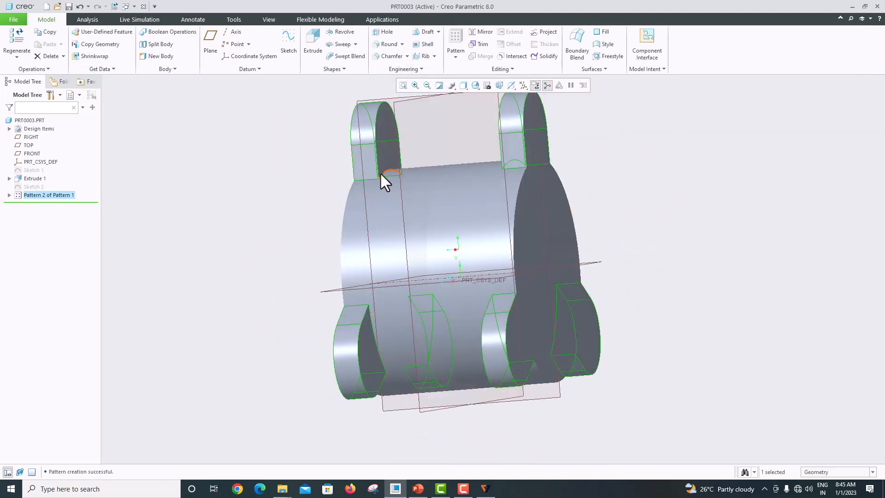
middle_drag(482, 217, 574, 262)
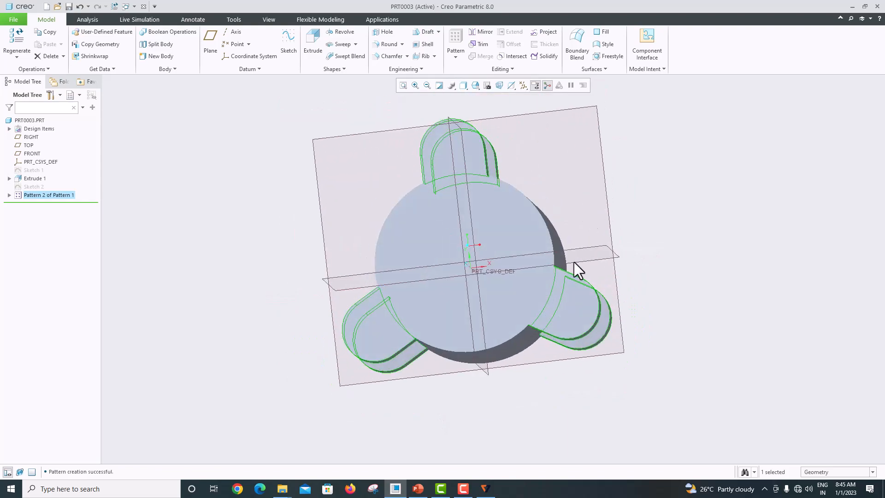
- On the TOP datum plane, sketch a circle about 175 in diameter centred at the origin
click(418, 490)
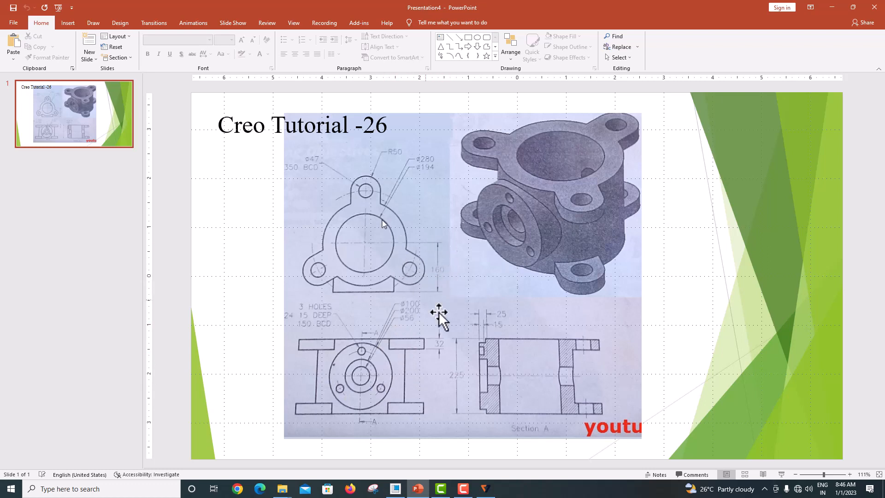
click(395, 489)
mouse_move(461, 329)
middle_down()
mouse_move(424, 305)
mouse_move(458, 326)
middle_up()
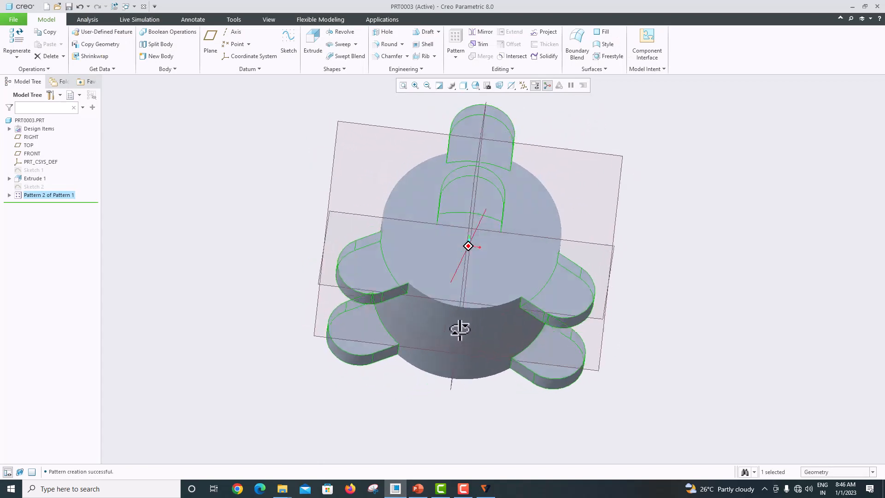
click(576, 235)
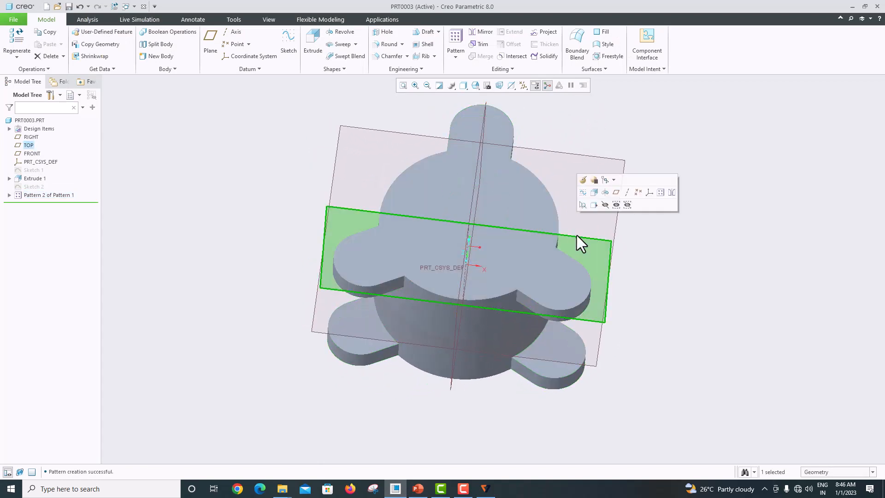
click(287, 42)
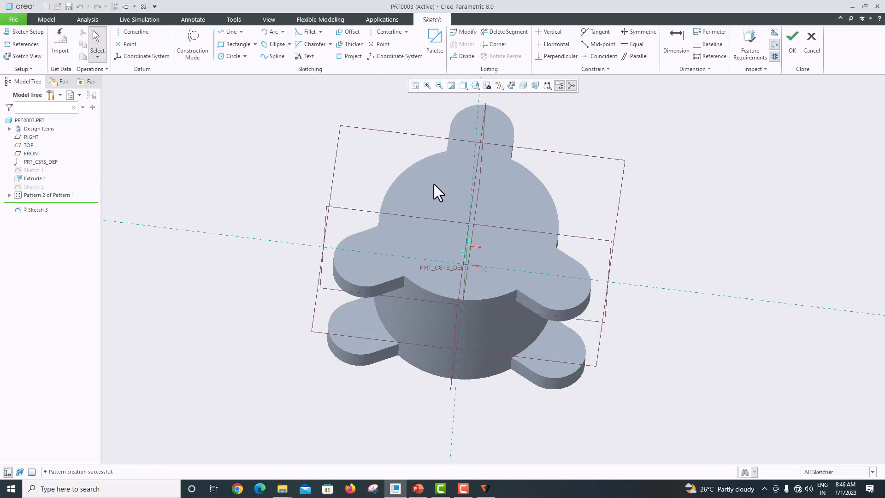
click(510, 85)
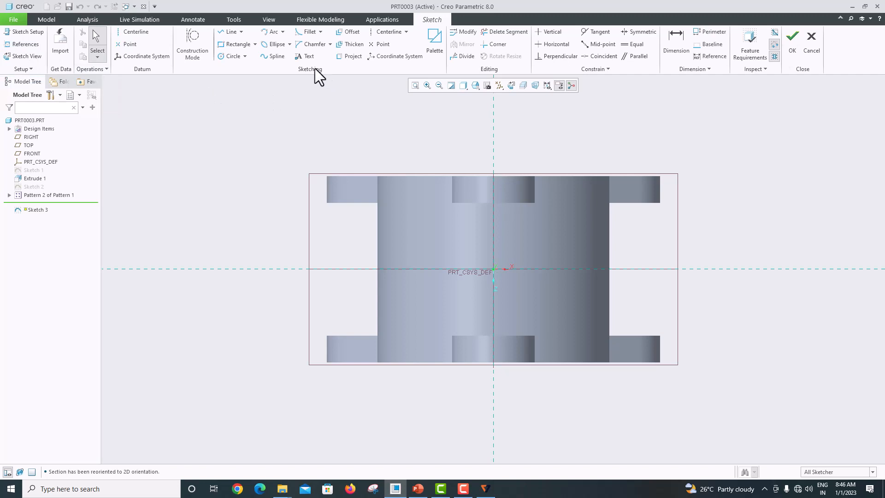
click(231, 56)
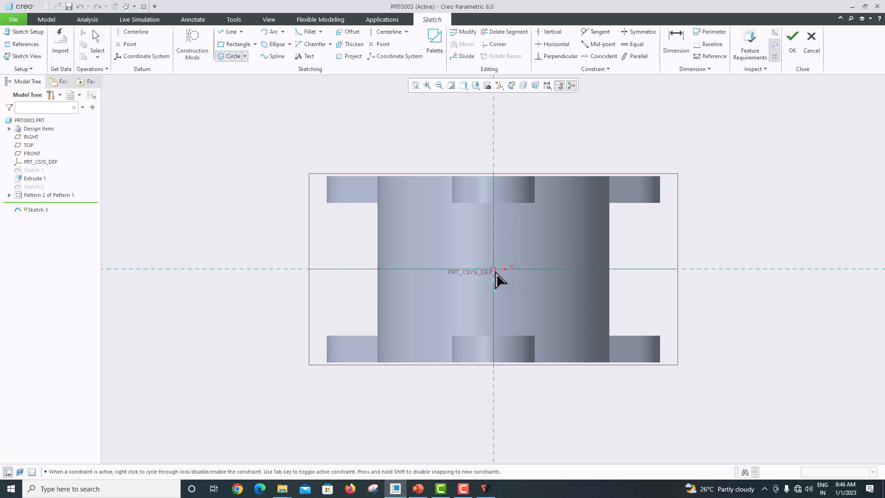
click(494, 270)
click(552, 314)
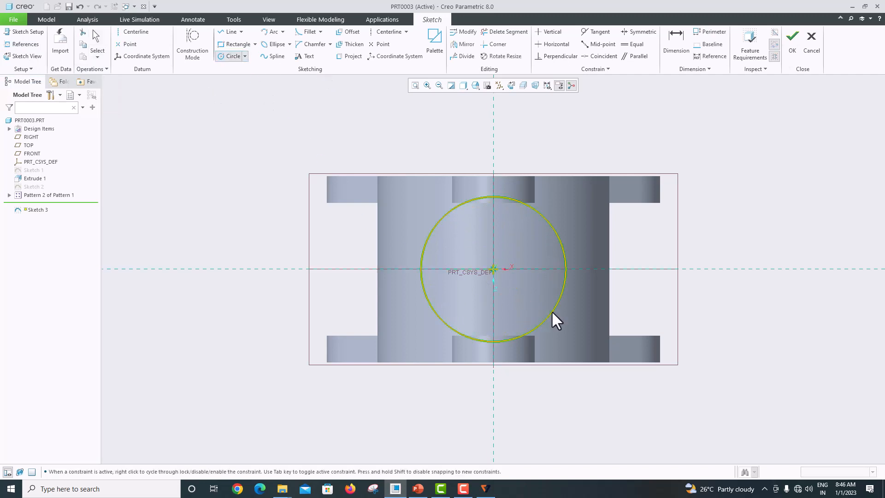
middle_click(745, 221)
- Set the circle's diameter to 200 and finish the sketch
double_click(410, 197)
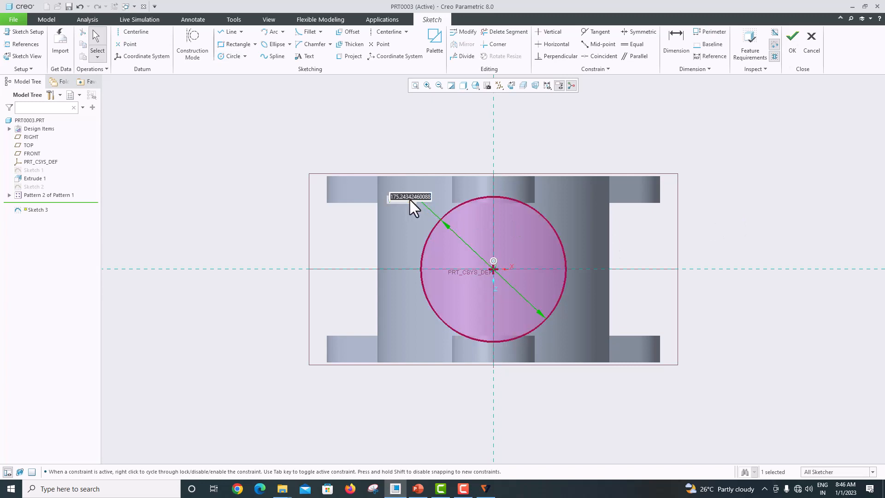
text(200)
key(Return)
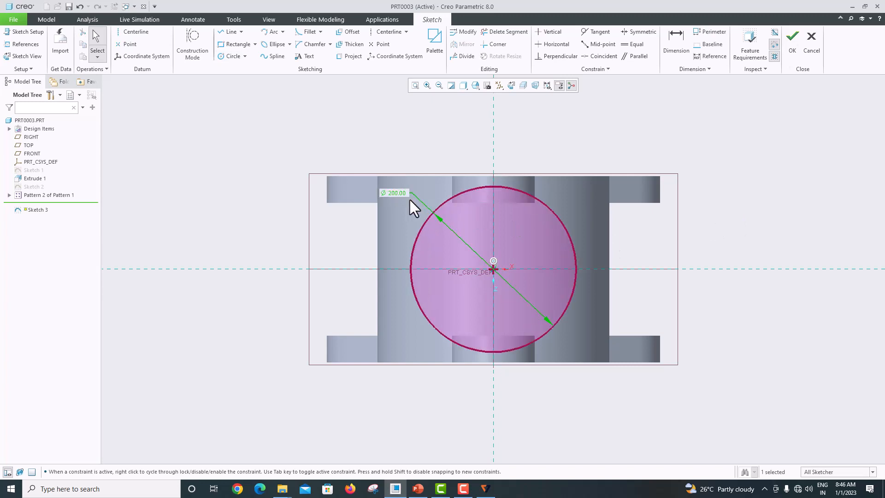
middle_drag(691, 255, 663, 265)
click(792, 41)
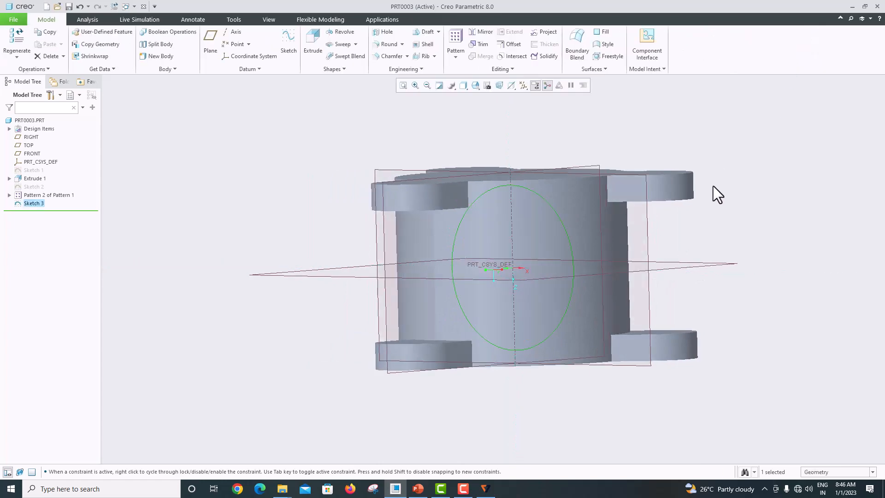
- Start extruding the 200 diameter circle outward from the housing as a solid that adds material instead of removing it
mouse_move(712, 187)
middle_down()
mouse_move(705, 224)
mouse_move(715, 229)
mouse_move(689, 296)
mouse_move(588, 362)
mouse_move(627, 378)
mouse_move(595, 381)
mouse_move(565, 351)
middle_up()
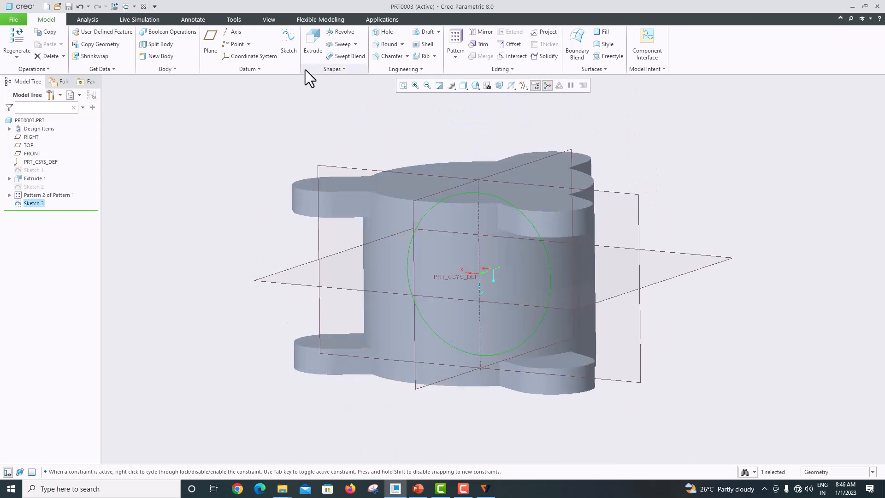
click(312, 51)
middle_drag(507, 265, 416, 302)
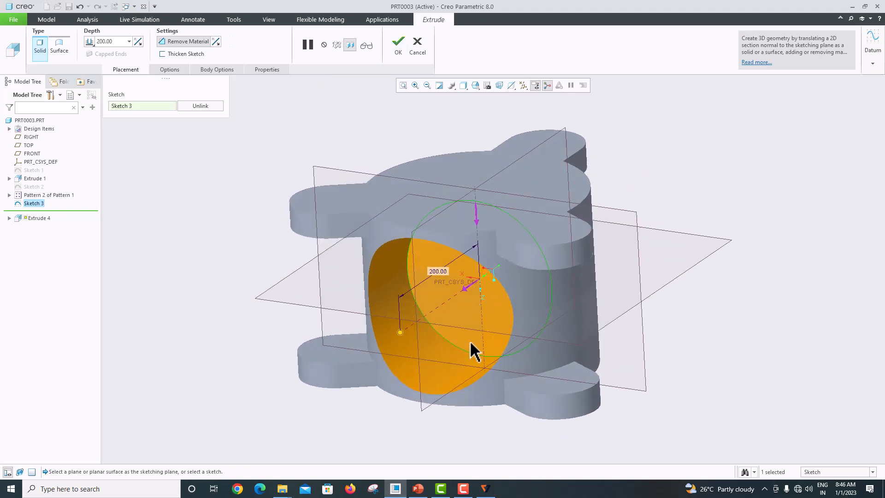
click(183, 41)
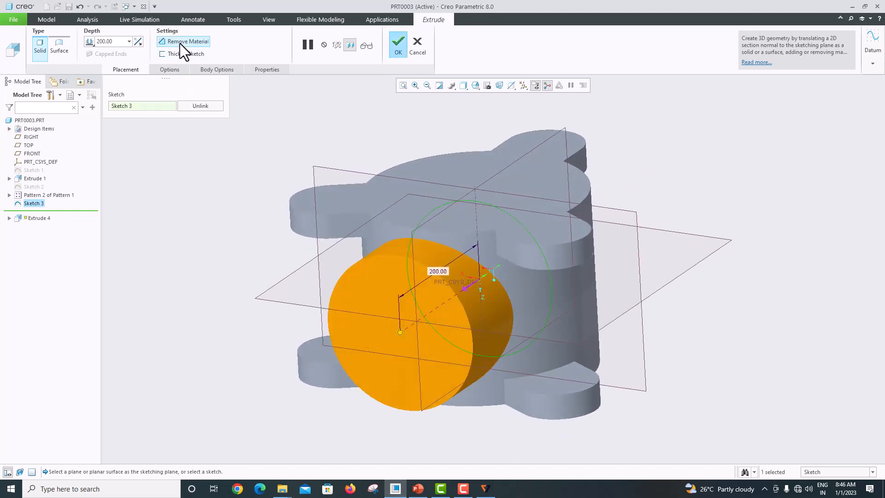
middle_drag(414, 288, 424, 298)
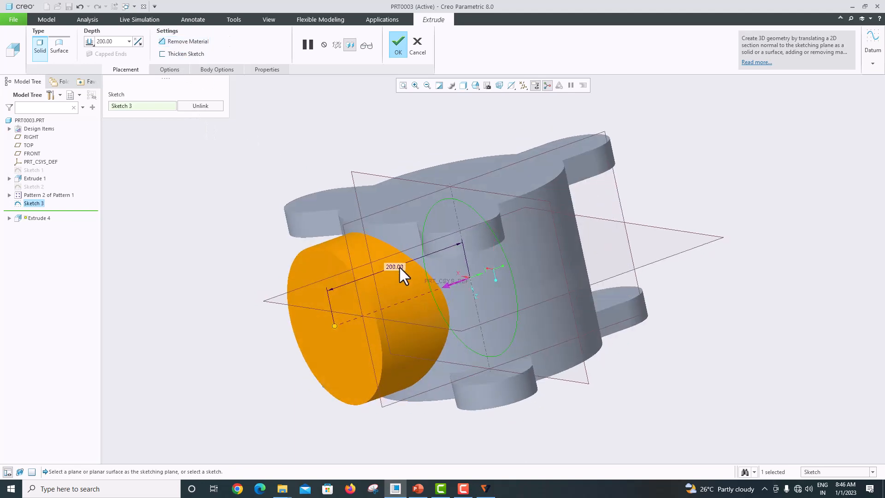
- Check the boss height in the reference drawing, set the boss's extrusion depth to 160, and complete the extrusion
click(417, 488)
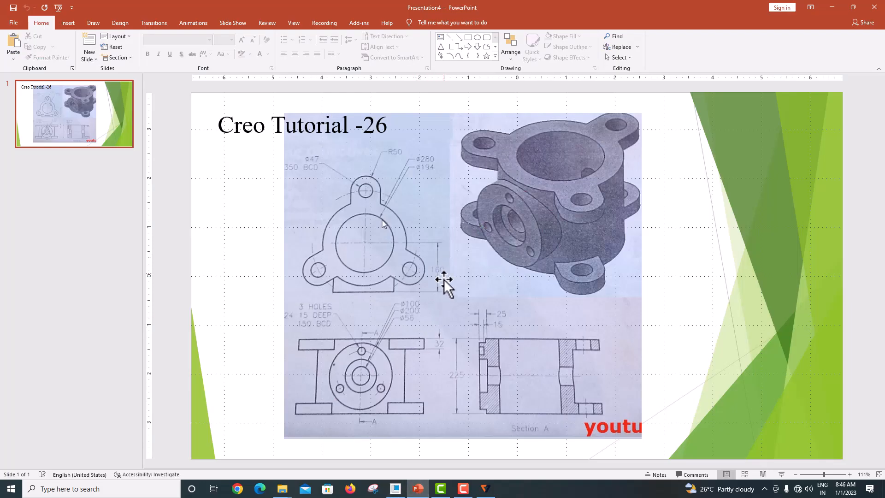
click(395, 488)
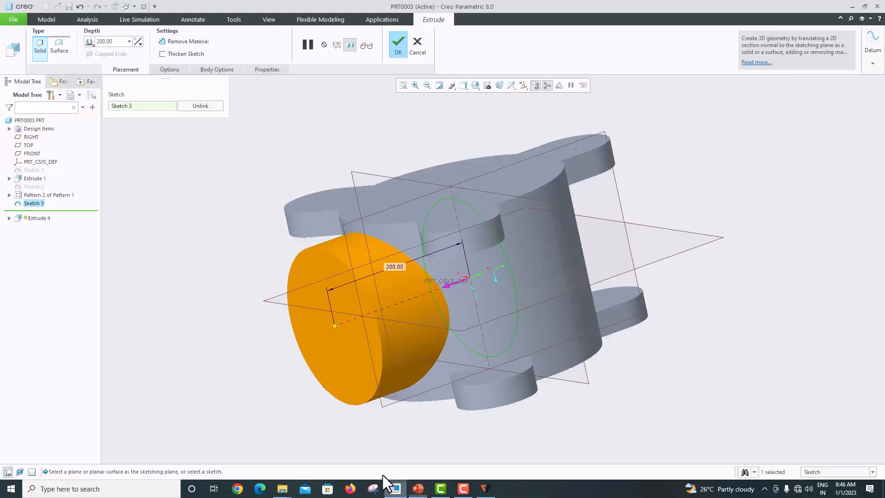
double_click(126, 44)
text(160)
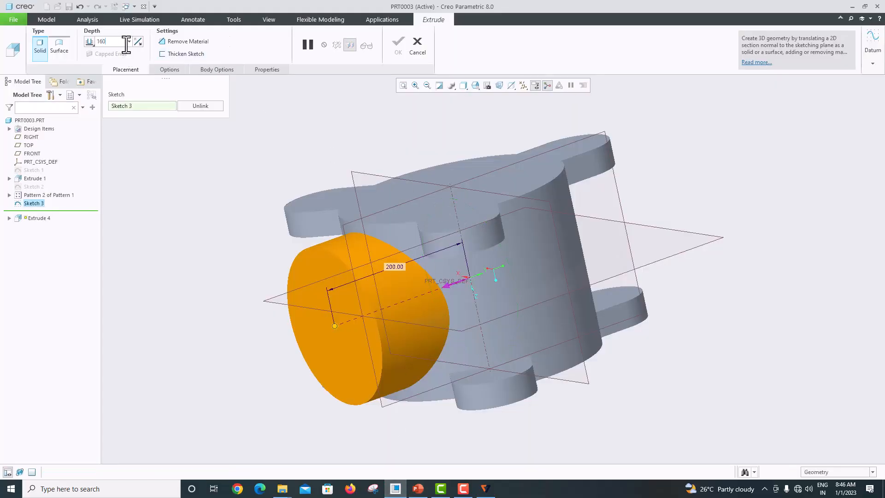
key(Return)
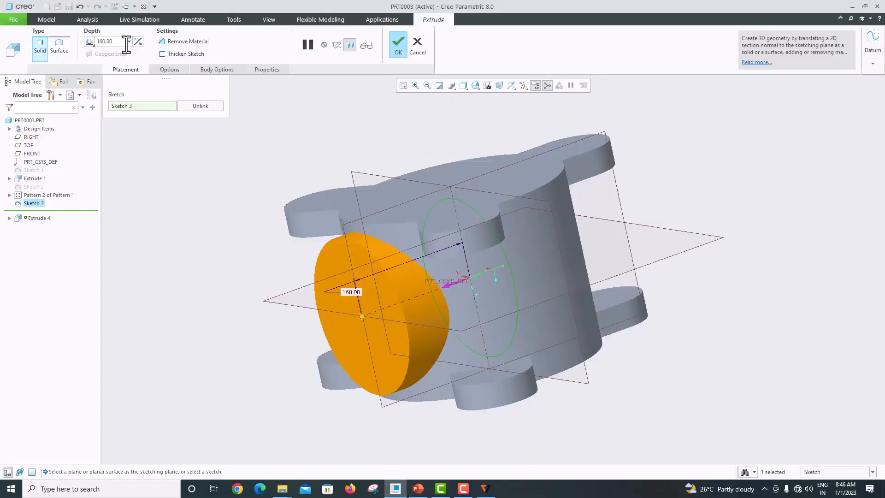
middle_drag(322, 191, 372, 118)
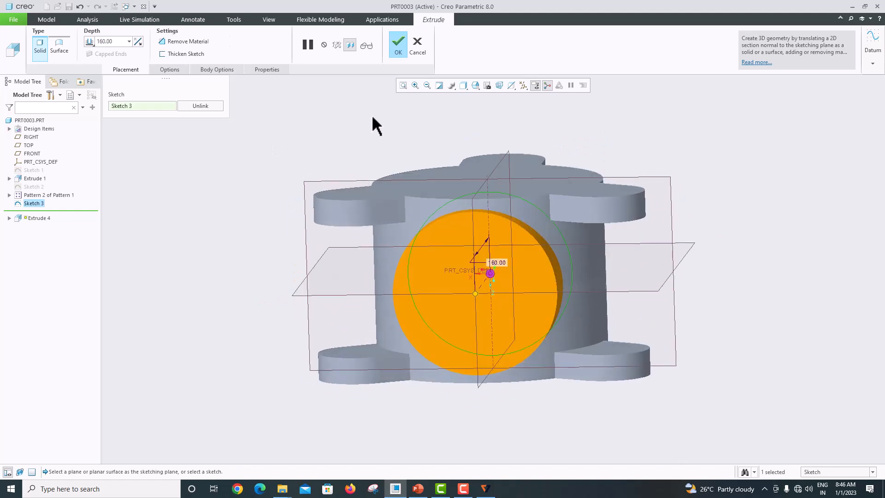
click(399, 47)
middle_drag(499, 201, 486, 274)
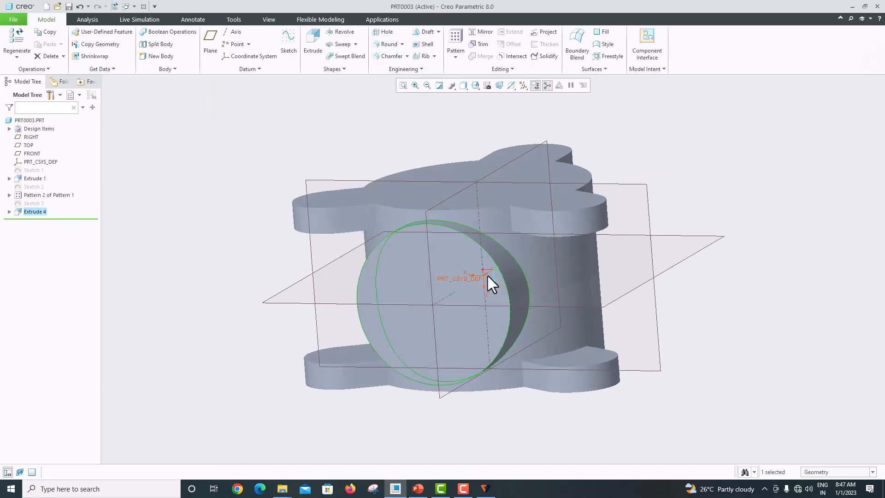
- Consult the reference drawing and place a simple hole on the boss's front face, coaxial with the boss axis
click(419, 488)
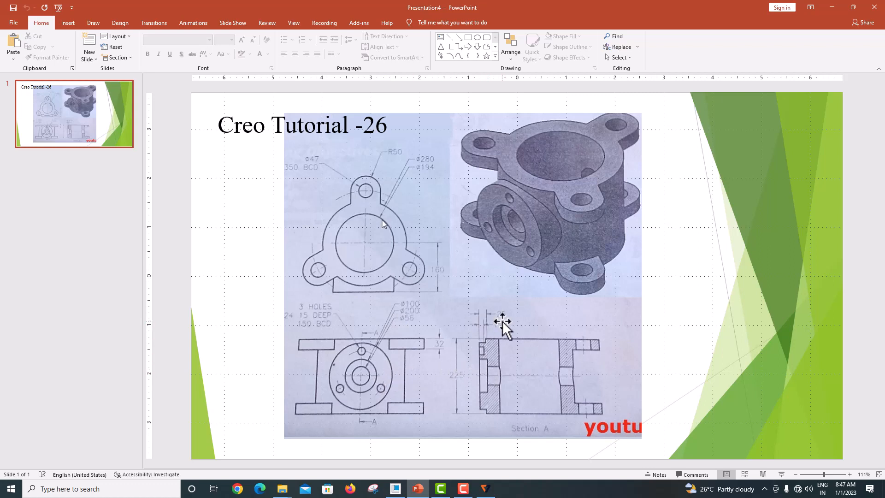
click(395, 487)
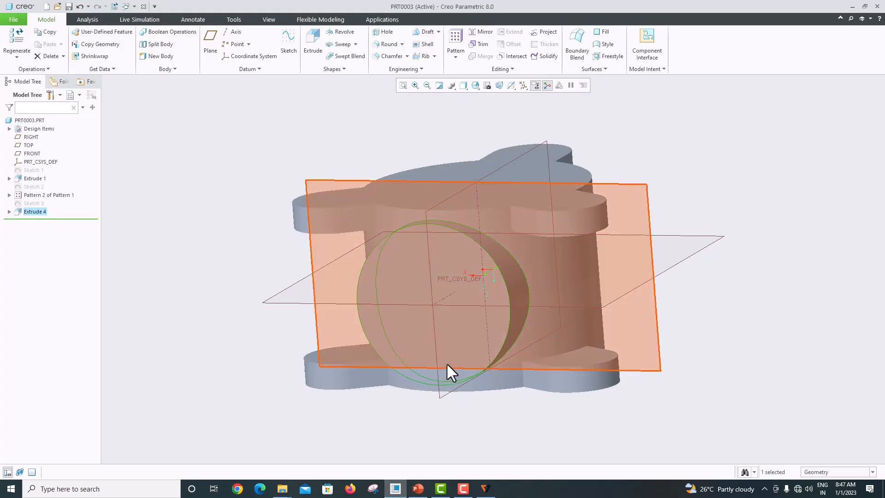
middle_drag(451, 371, 427, 328)
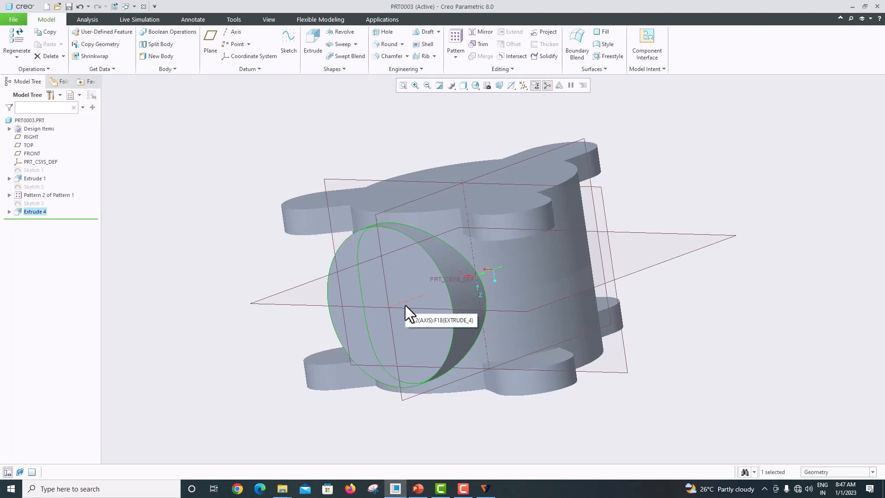
click(384, 32)
click(393, 266)
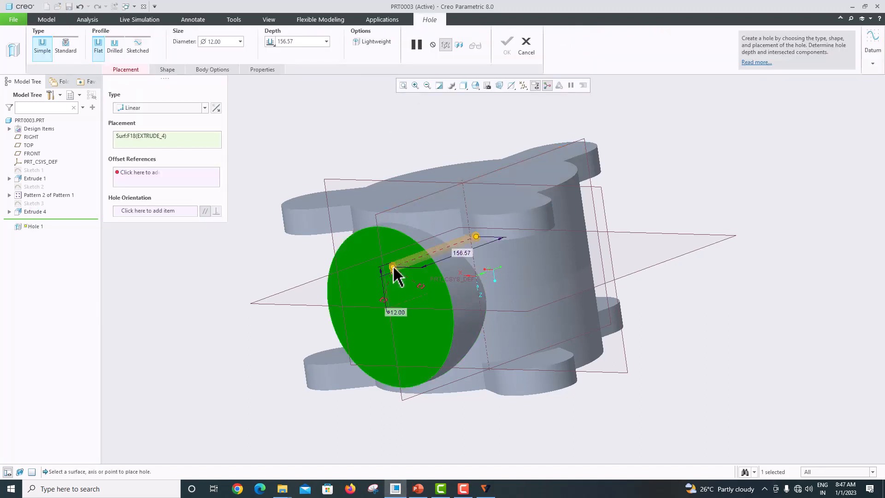
ctrl+click(403, 303)
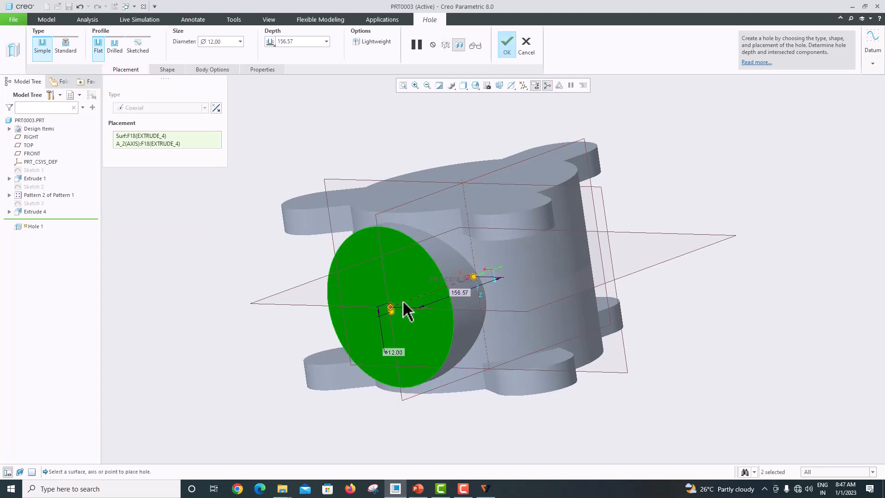
middle_drag(410, 312, 419, 290)
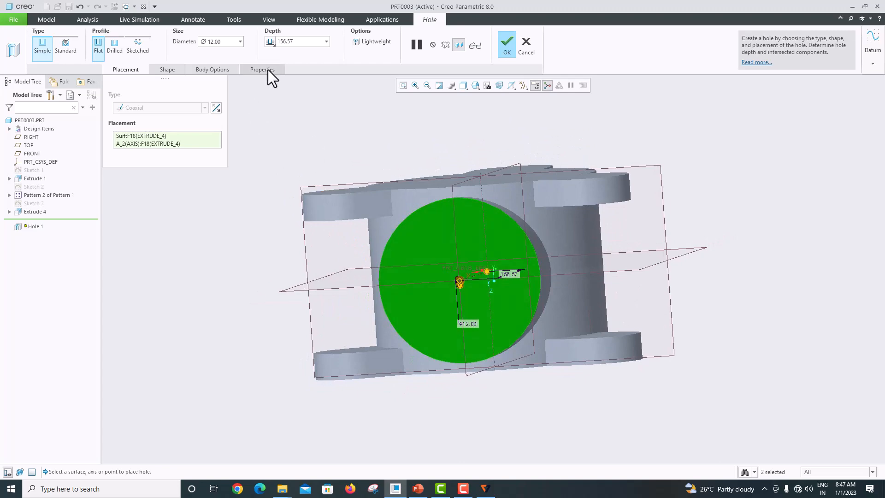
- Check the recess dimensions in the drawing, give the boss hole a diameter of 100 and a depth of 25, and complete it
click(417, 488)
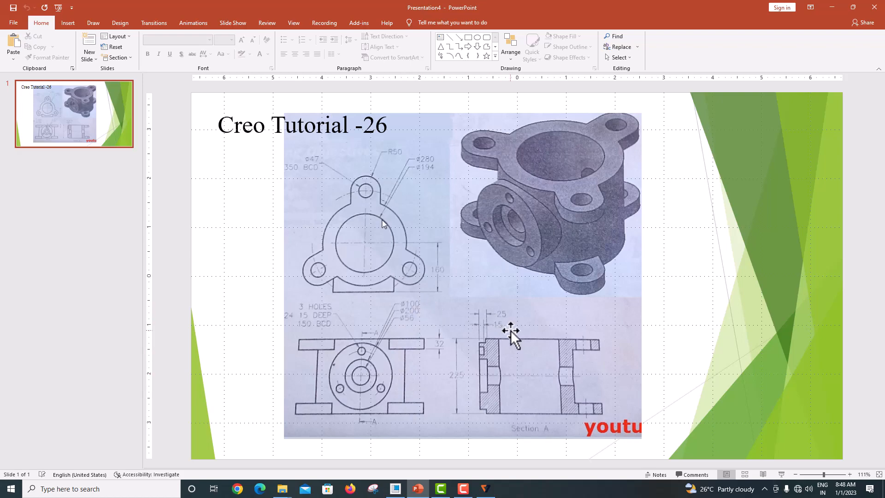
click(402, 486)
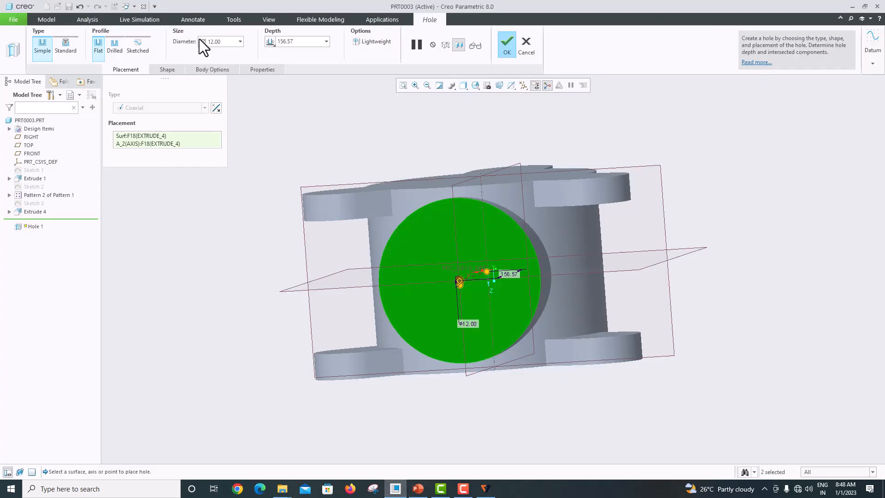
double_click(230, 42)
text(100)
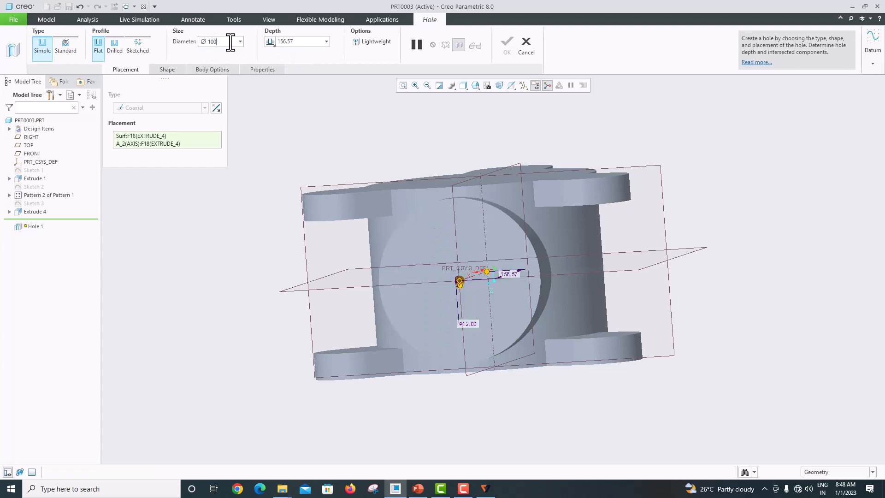
key(Return)
double_click(301, 41)
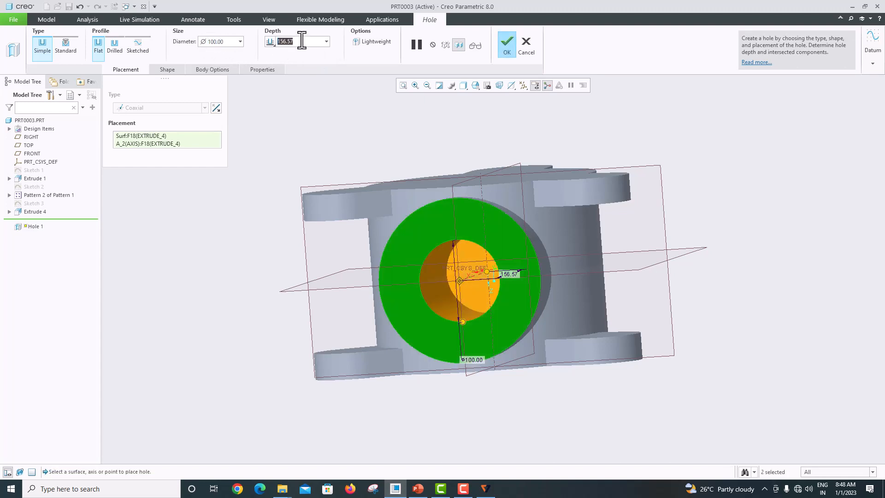
text(25)
key(Return)
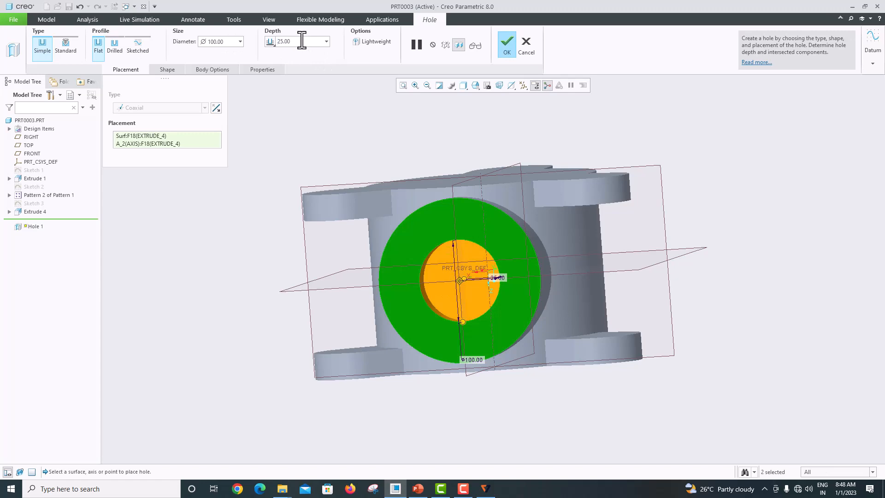
middle_drag(417, 177, 436, 205)
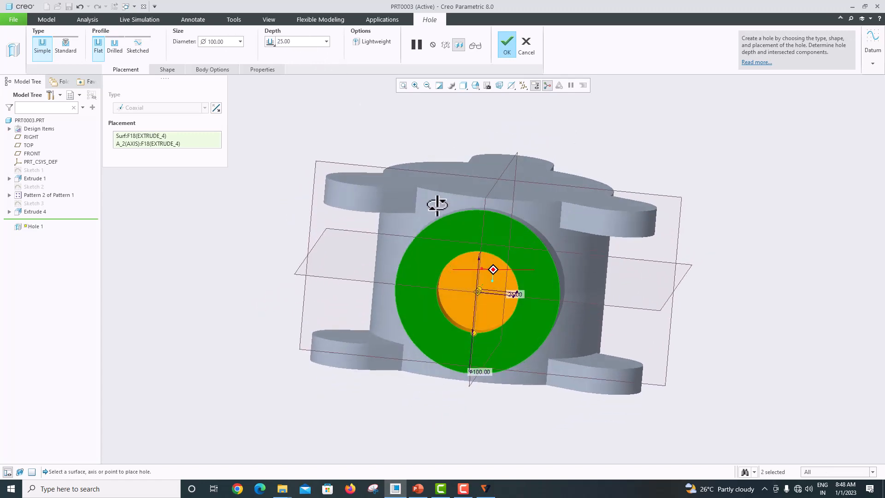
click(506, 50)
middle_drag(512, 176, 469, 354)
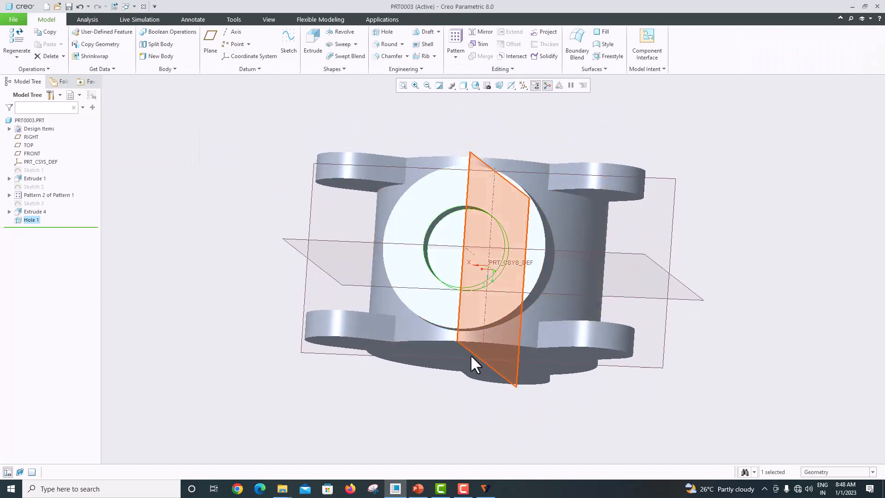
- Review the section view in the drawing and place a second simple hole on the recess floor, coaxial with the boss axis
click(418, 489)
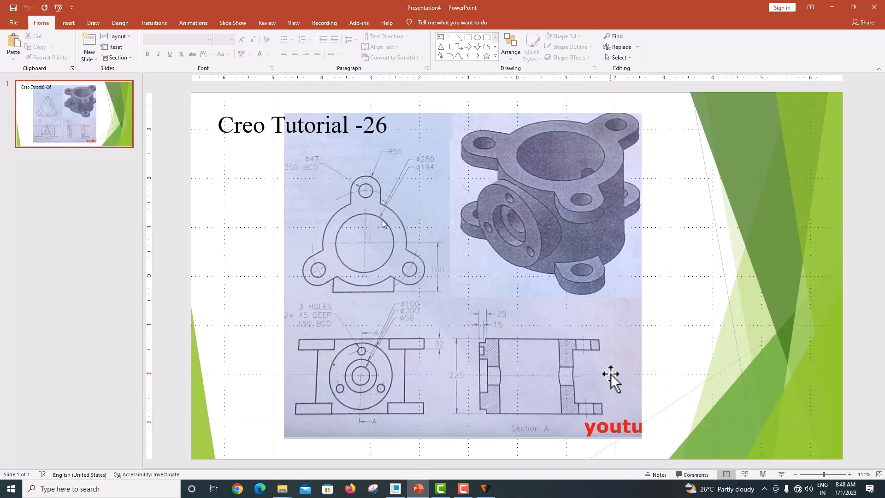
click(394, 489)
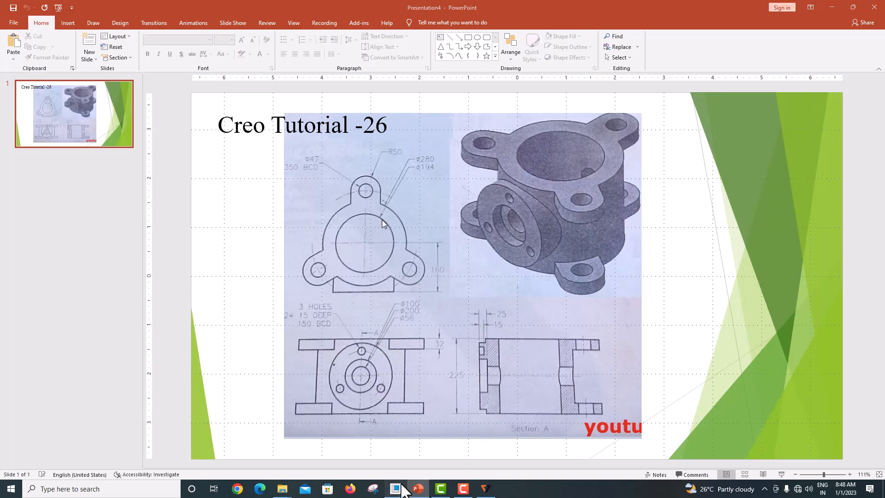
middle_drag(475, 250, 400, 175)
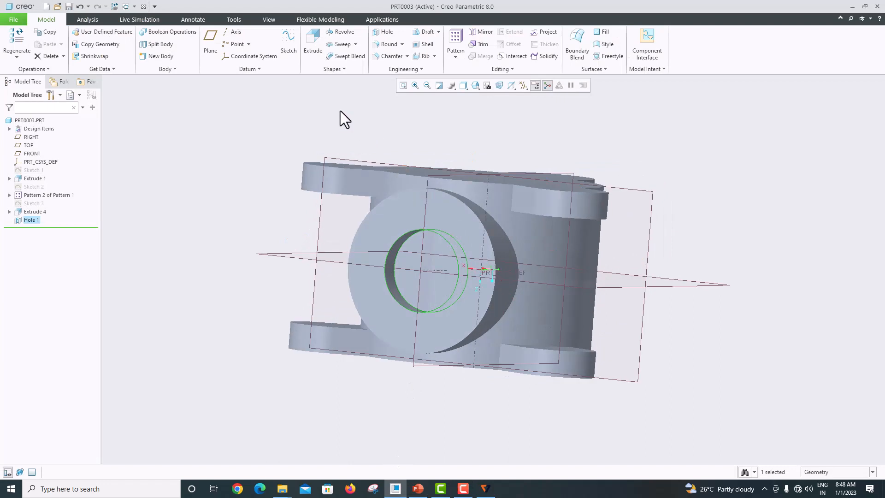
click(385, 32)
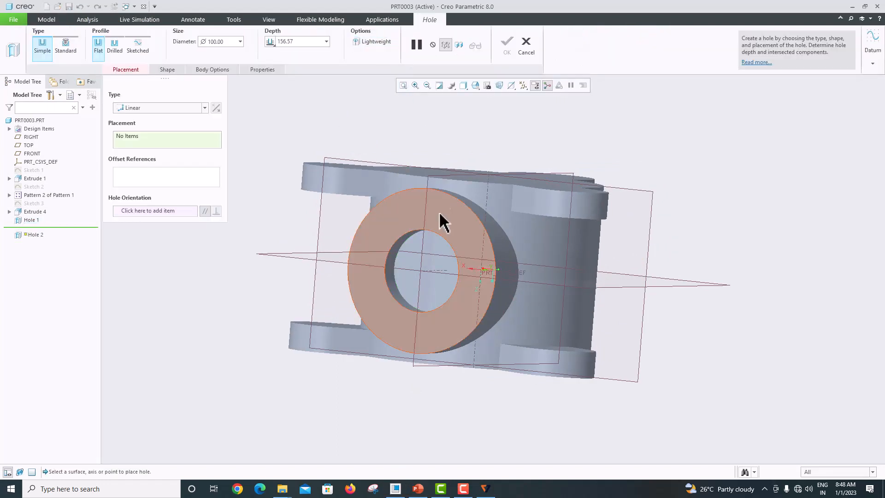
click(442, 259)
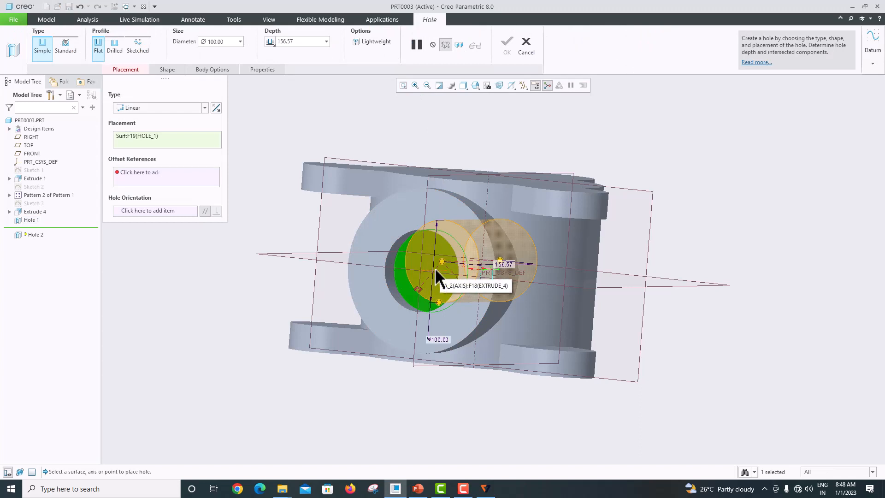
ctrl+click(435, 270)
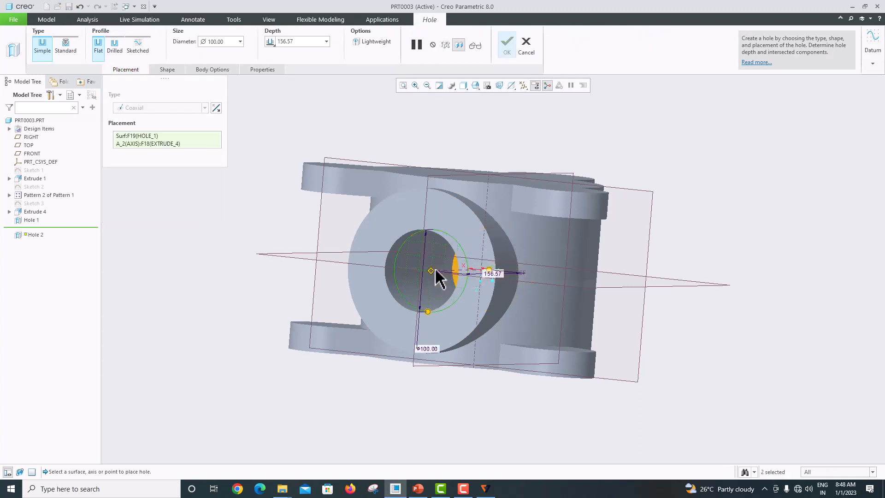
- Set the second hole's diameter to 56 and its depth to Through All, and complete it
double_click(230, 42)
text(56)
key(Return)
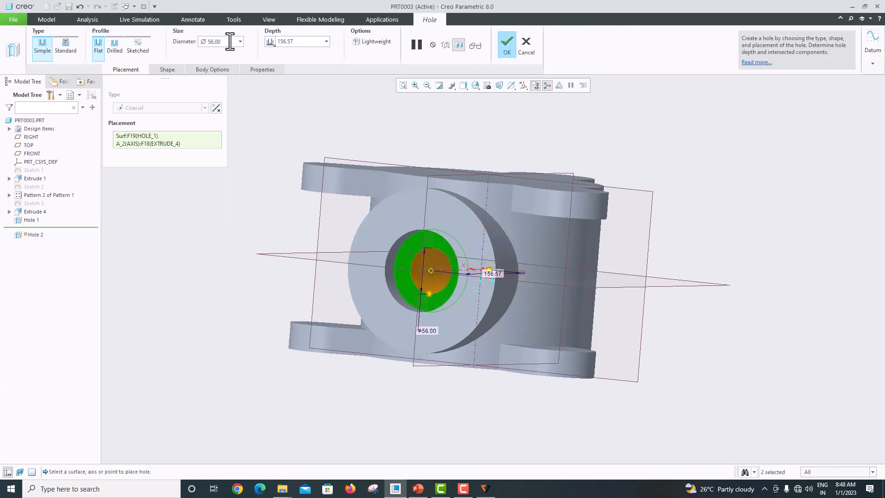
click(273, 43)
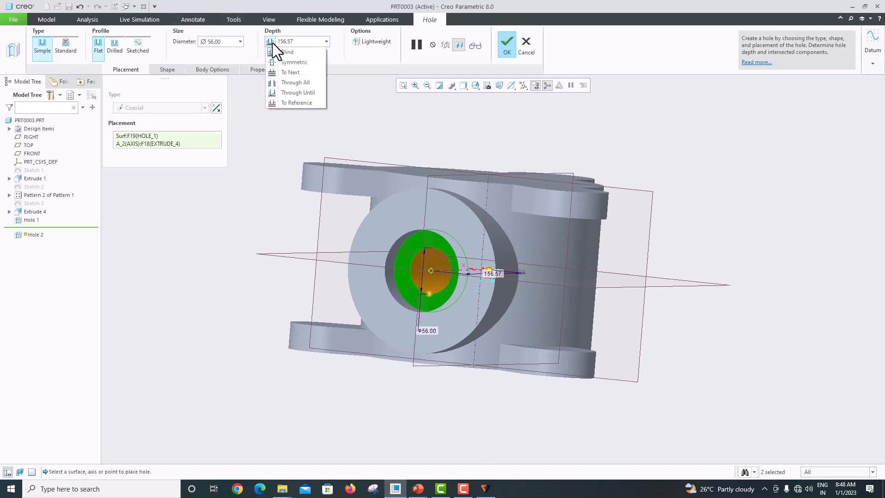
click(293, 81)
middle_drag(292, 81, 508, 65)
click(511, 46)
middle_drag(428, 205, 413, 359)
- Check the small-hole callout in the reference drawing and start a sketch on the boss's front face, viewed square on
click(418, 488)
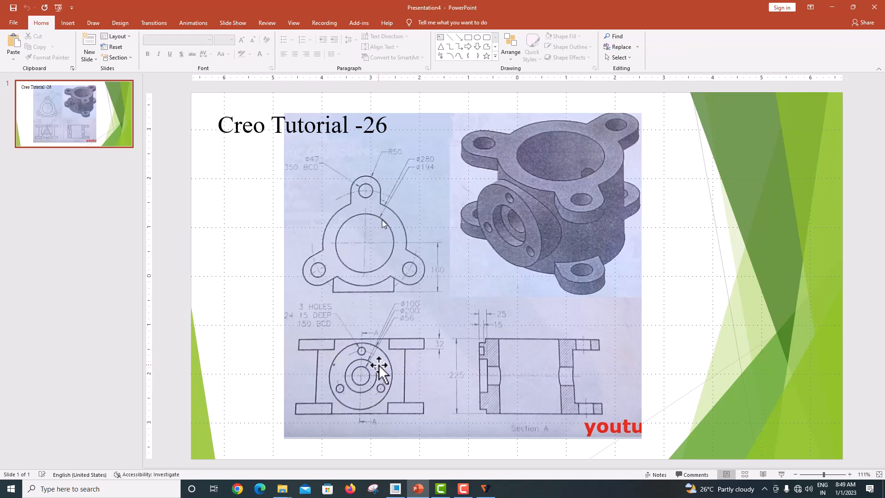
click(395, 488)
click(453, 218)
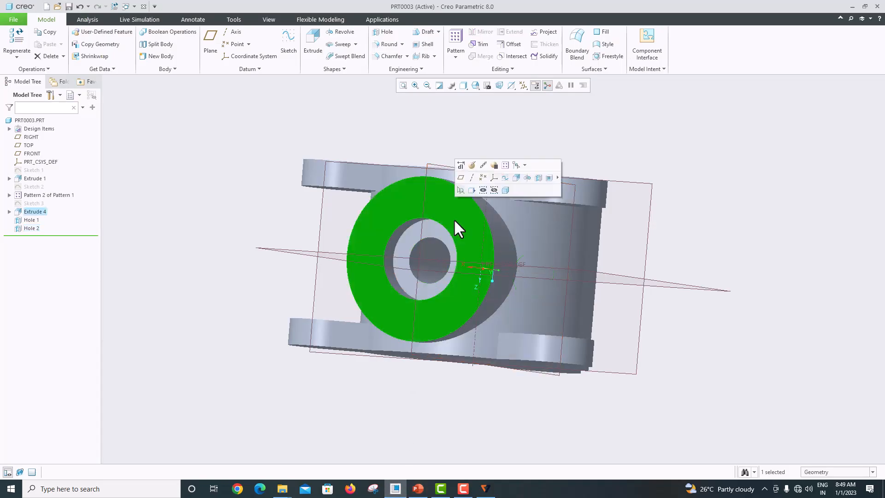
click(289, 40)
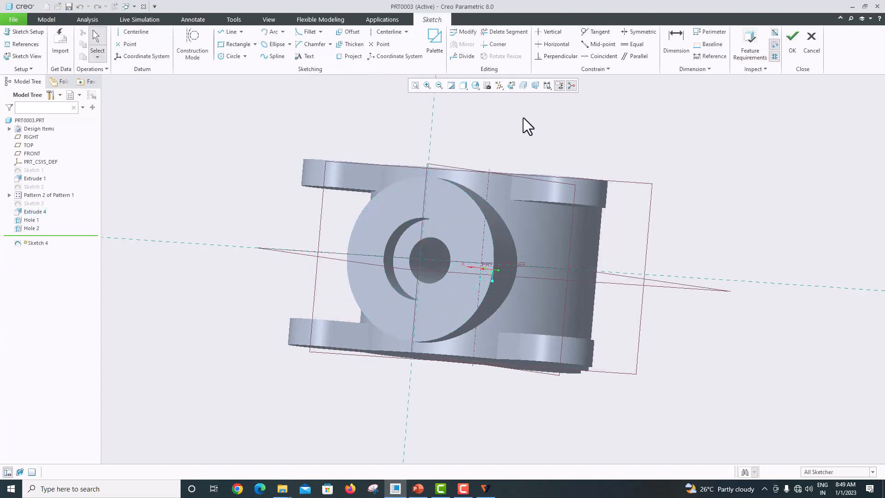
click(511, 86)
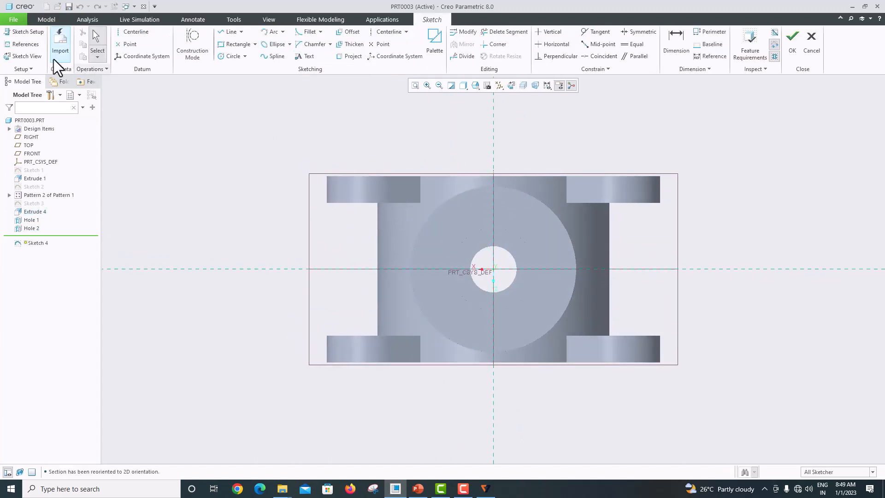
- Add the boss's outer circular edge as a sketch reference
click(22, 44)
click(451, 199)
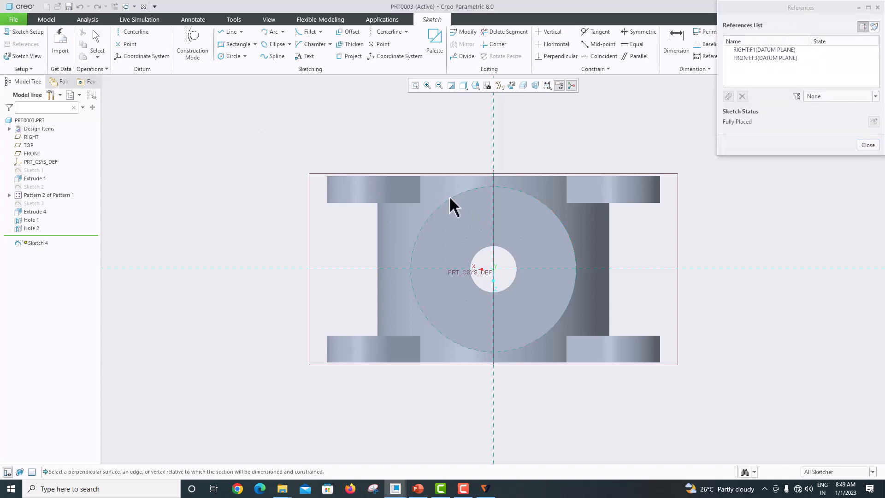
click(867, 144)
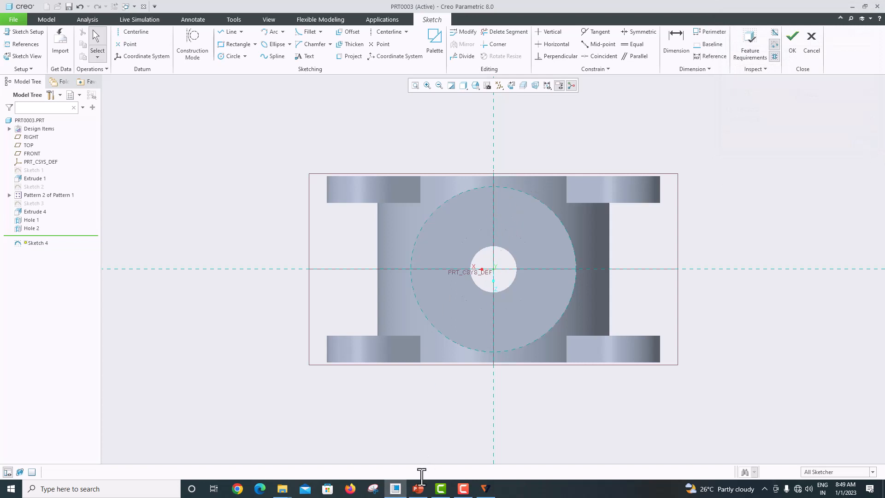
- Sketch a circle about 35 in diameter on the vertical reference line, about 67 above the boss centre
click(230, 56)
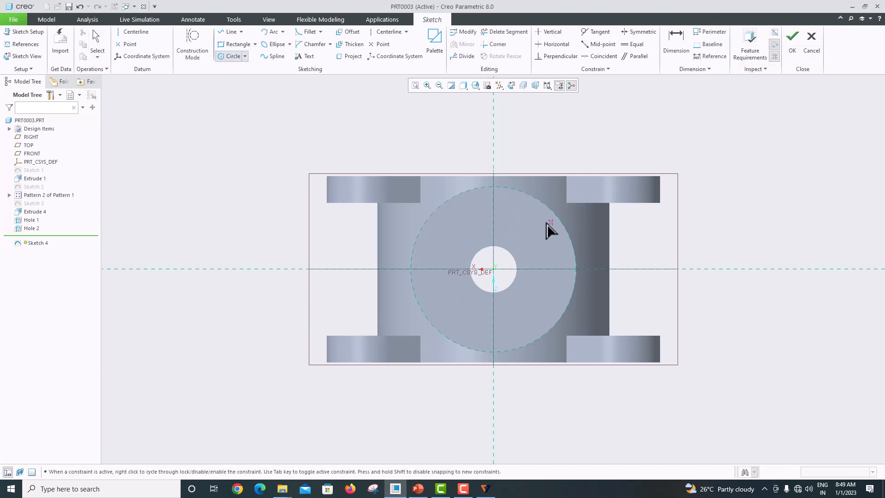
click(506, 223)
middle_click(533, 228)
- Following the drawing, set the circle's distance from the boss centre to 150/2 and its diameter to 24, and finish the sketch
click(418, 489)
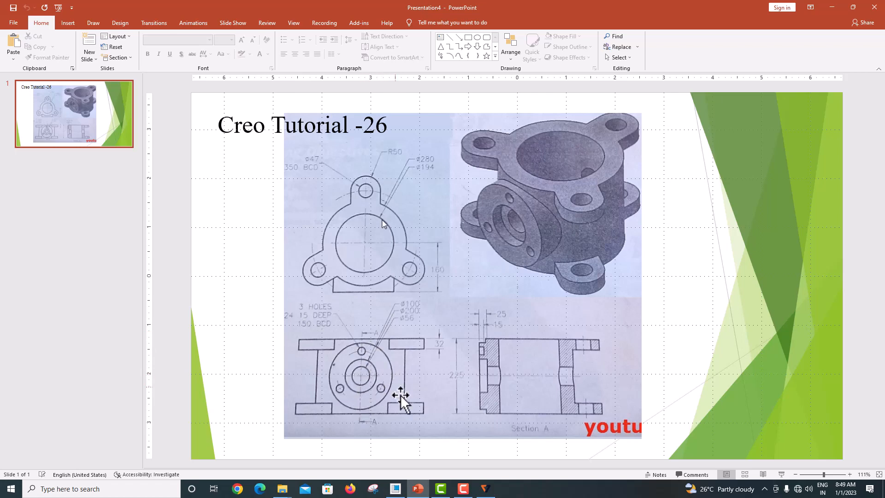
click(396, 488)
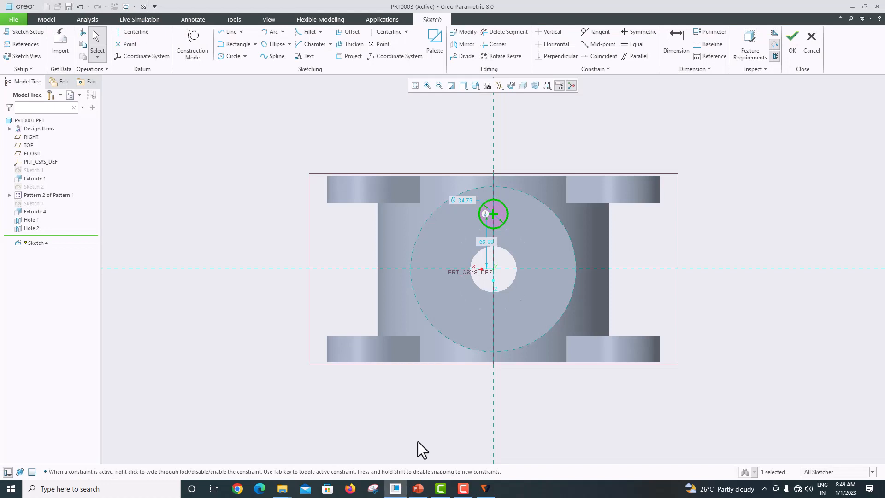
double_click(486, 242)
text(150)
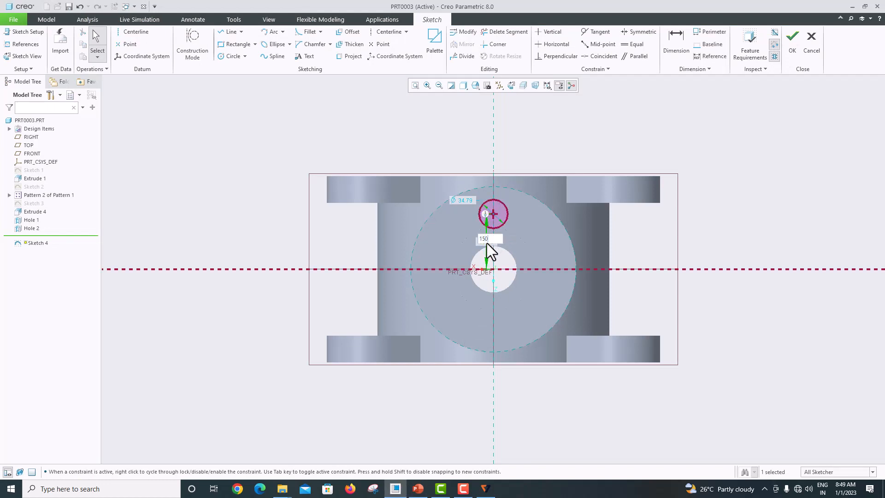
text(/2)
key(Return)
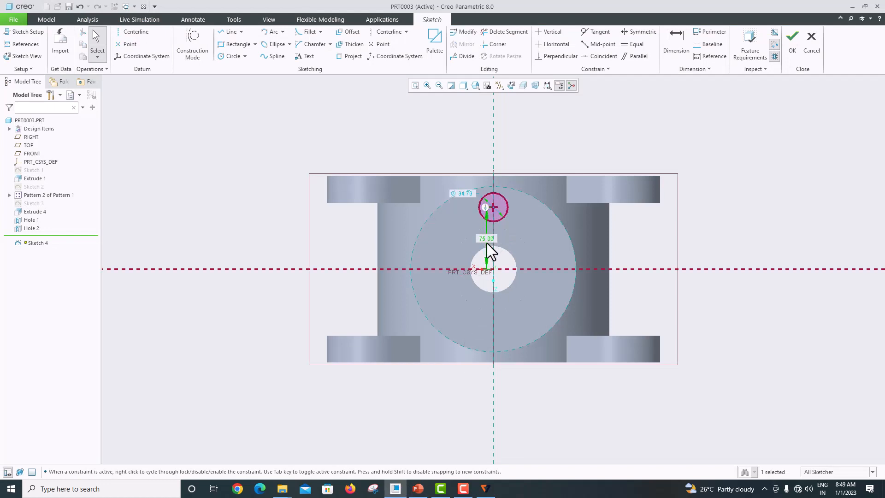
double_click(465, 195)
text(24)
key(Return)
middle_drag(472, 213, 462, 214)
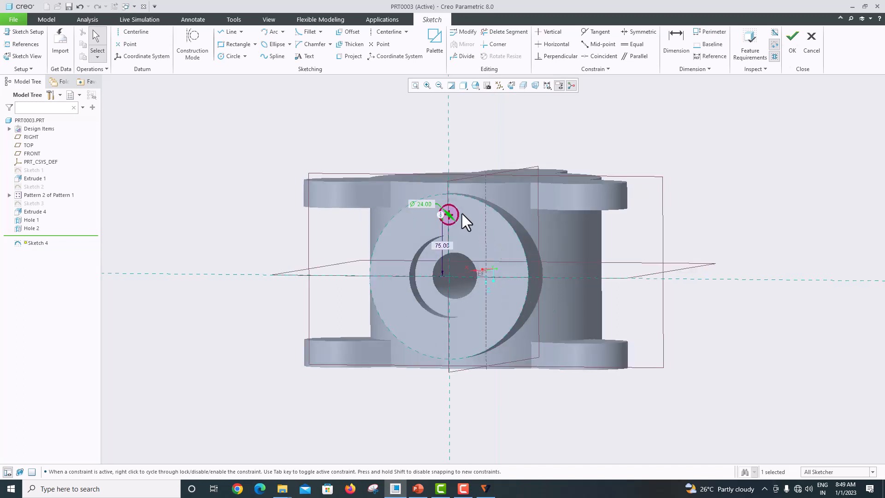
click(789, 55)
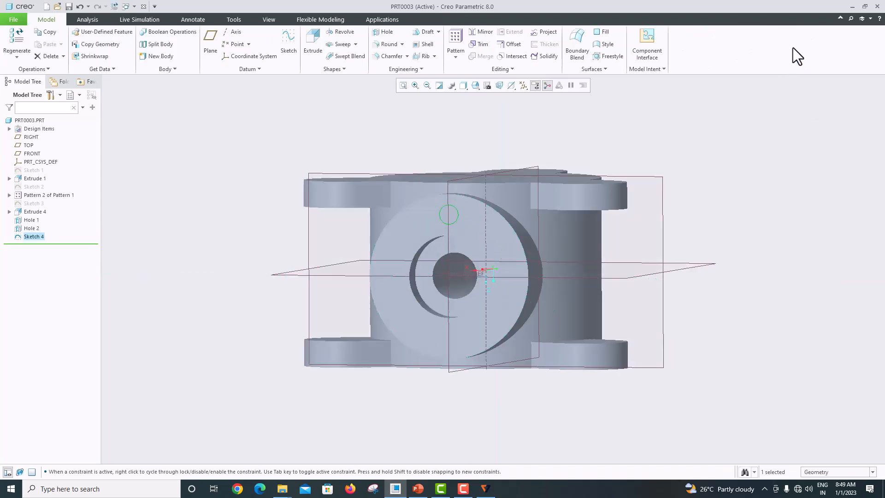
- Extrude the small circle into the boss as a material-removing cut with a depth of 15
click(313, 54)
middle_drag(477, 217, 404, 216)
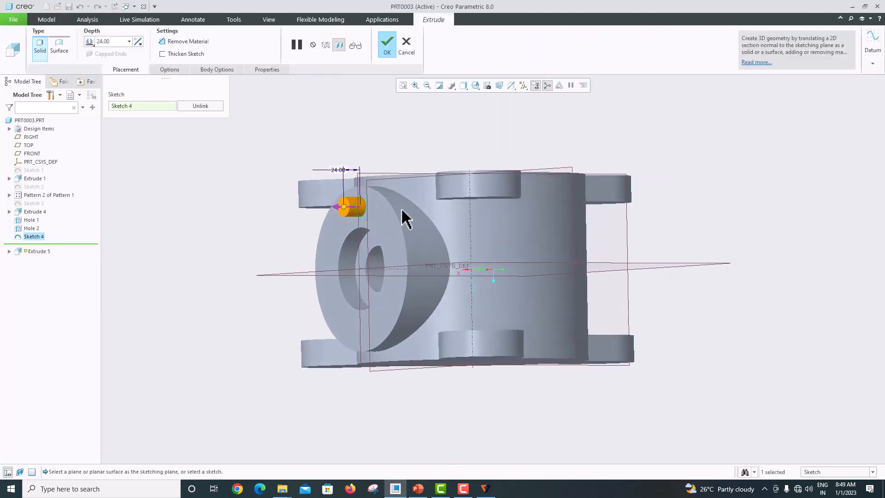
click(352, 205)
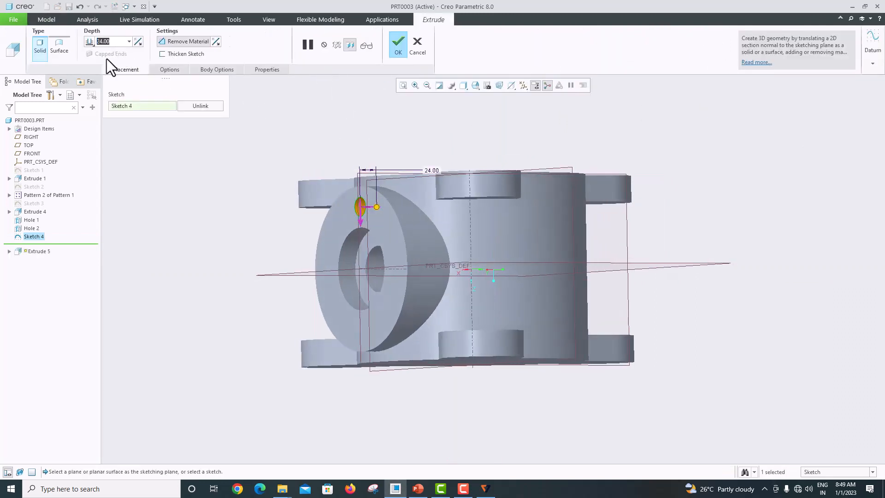
text(15)
key(Return)
click(398, 46)
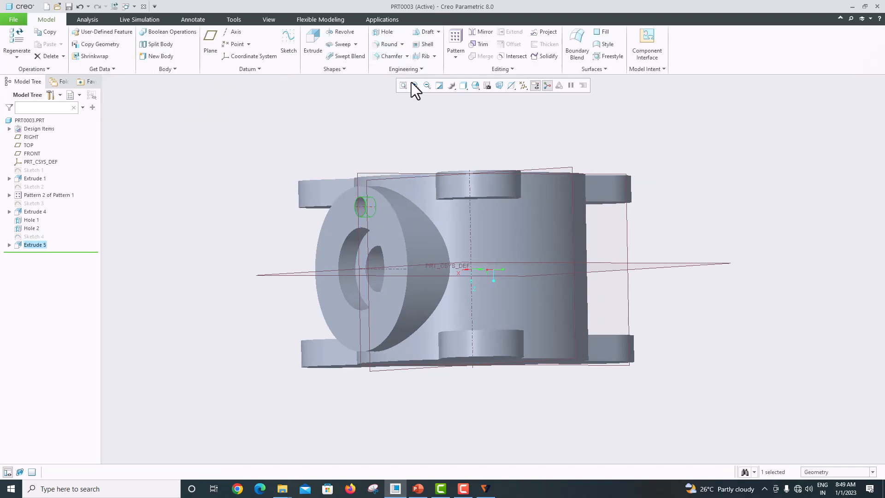
- Consult the reference drawing for the number and arrangement of the small holes around the boss
middle_drag(419, 334, 459, 326)
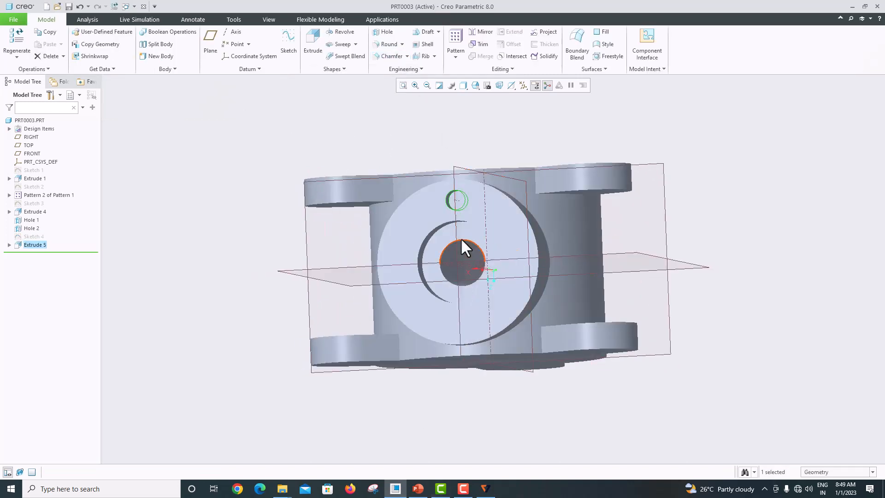
click(417, 488)
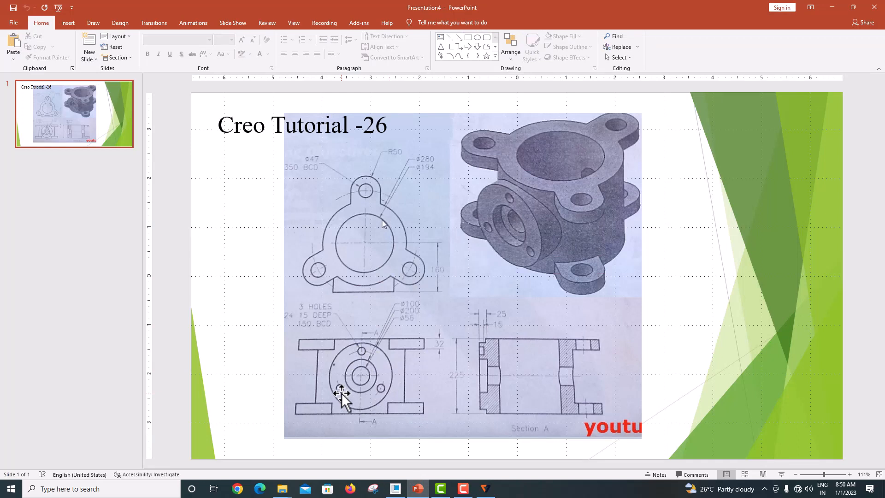
click(395, 488)
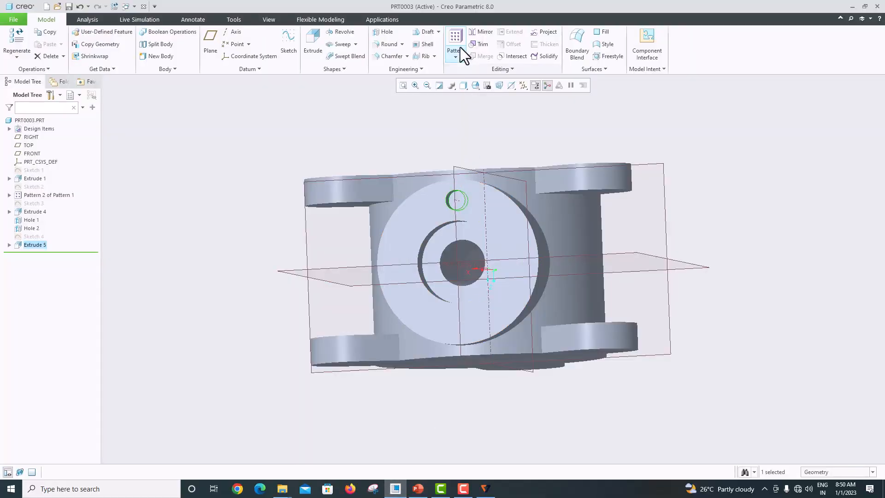